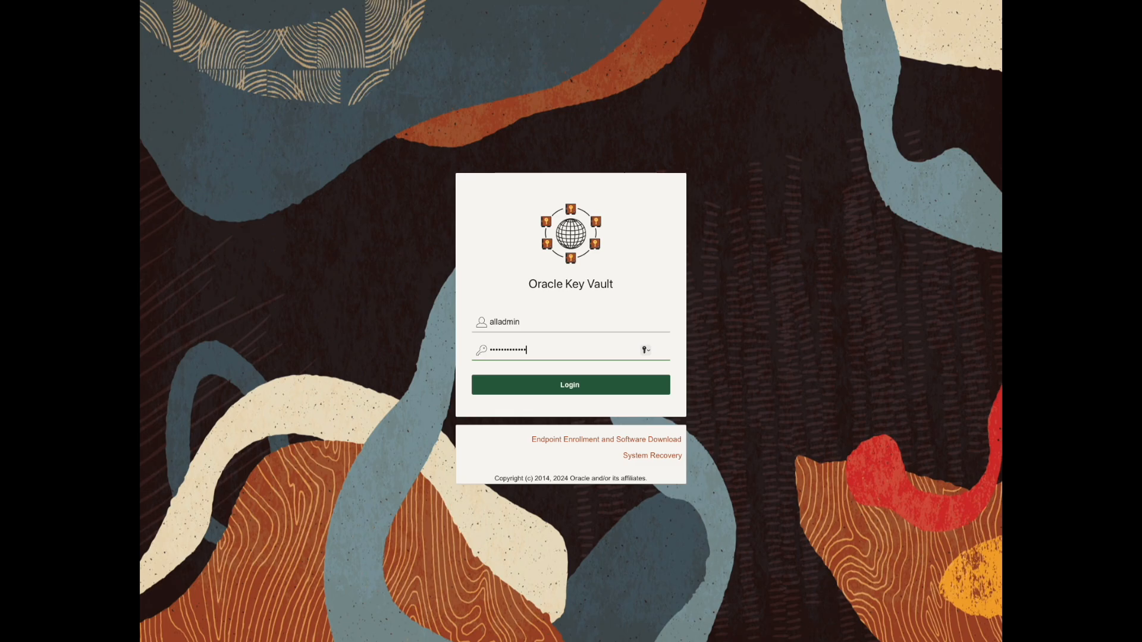
Log in to Oracle Key Vault as alladmin and open the RESTADMIN user from the managed users.
key(Return)
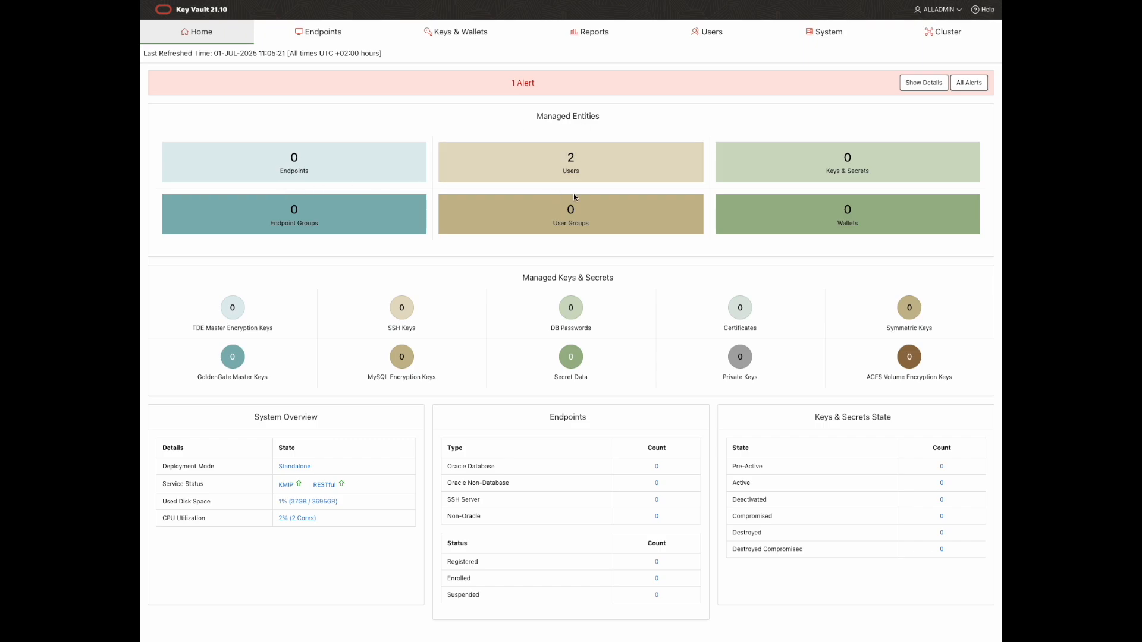
click(711, 36)
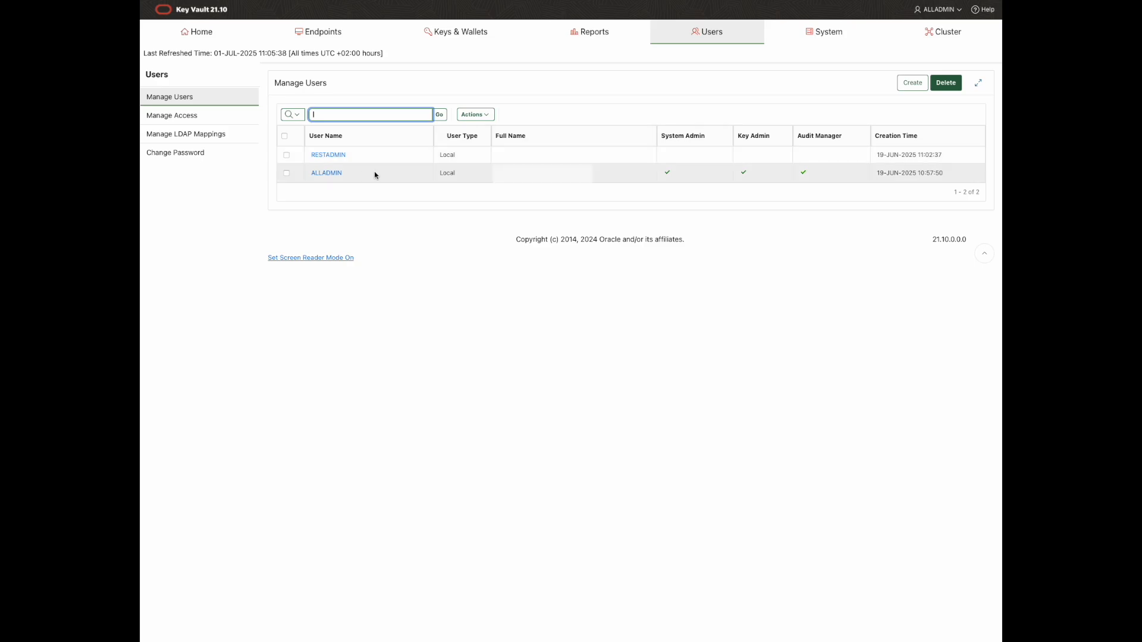
click(333, 157)
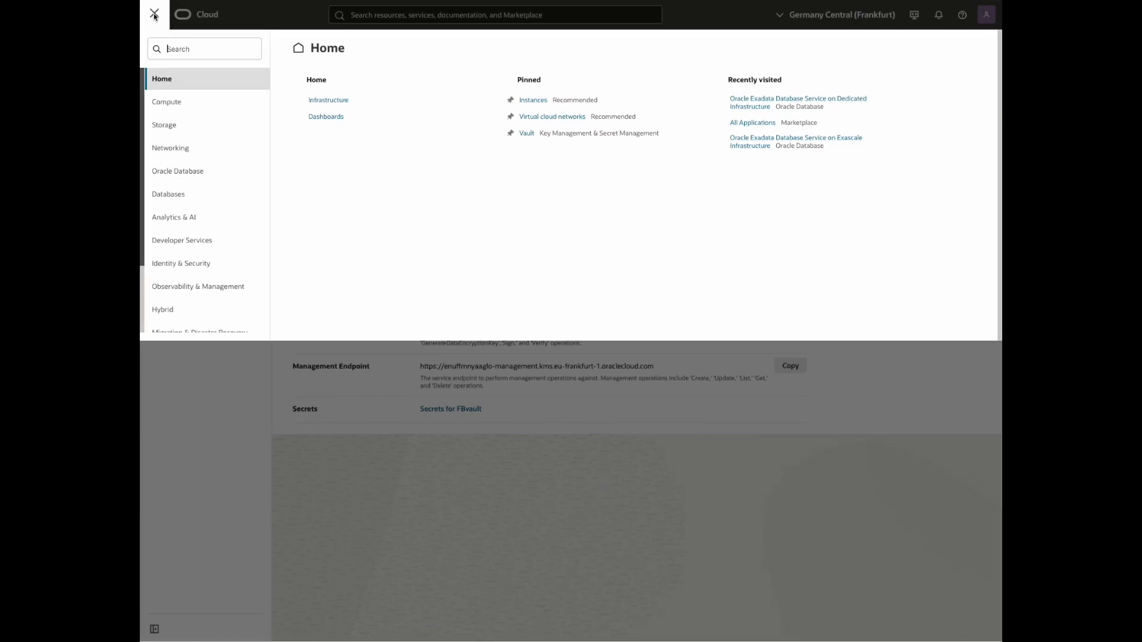
In the Oracle Cloud console, open the FBvault vault under Identity & Security and view its master encryption keys.
click(186, 265)
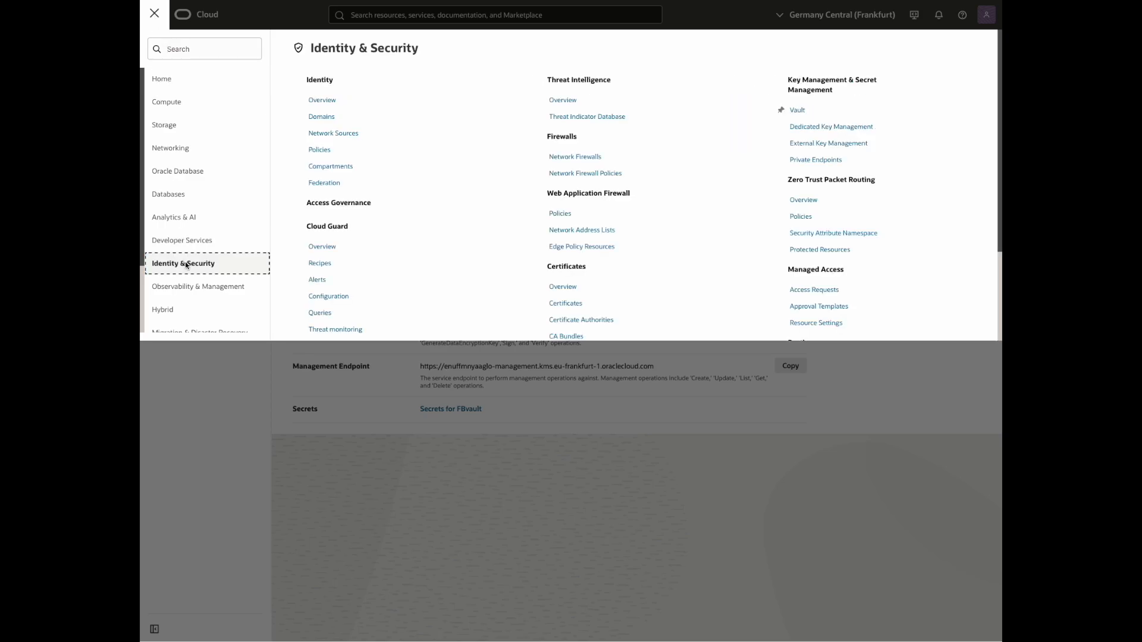
click(797, 109)
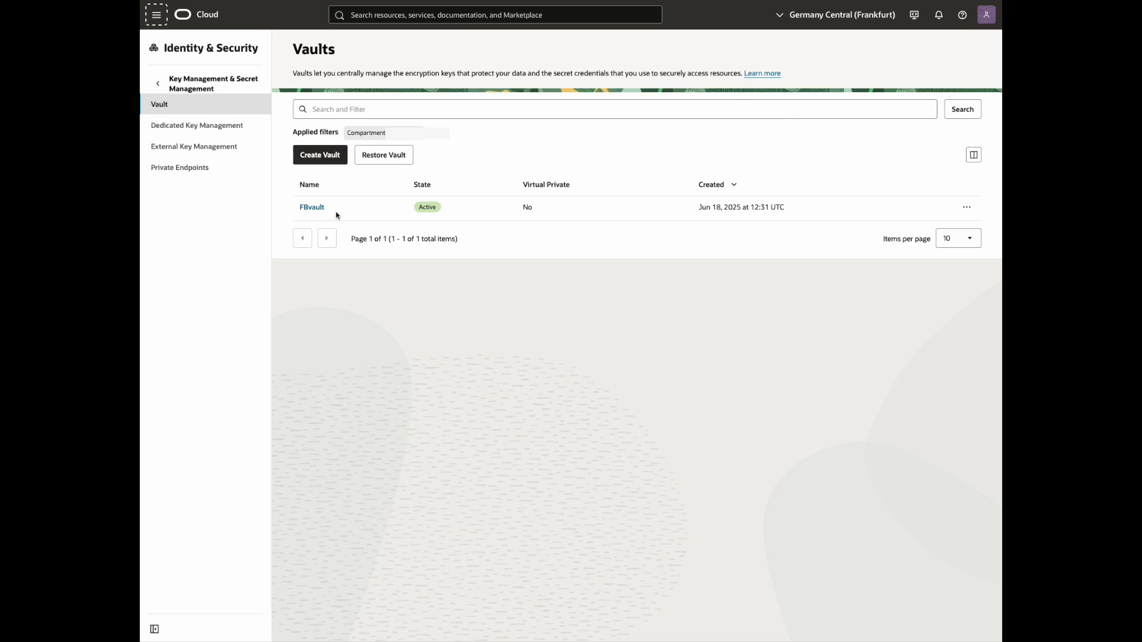
click(311, 209)
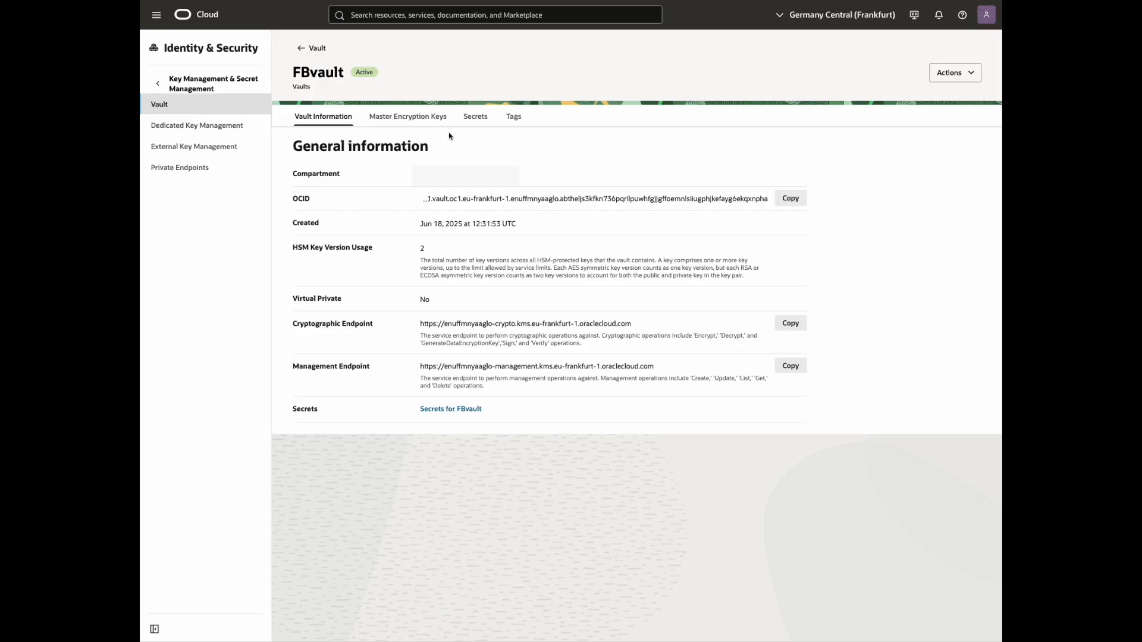
click(419, 119)
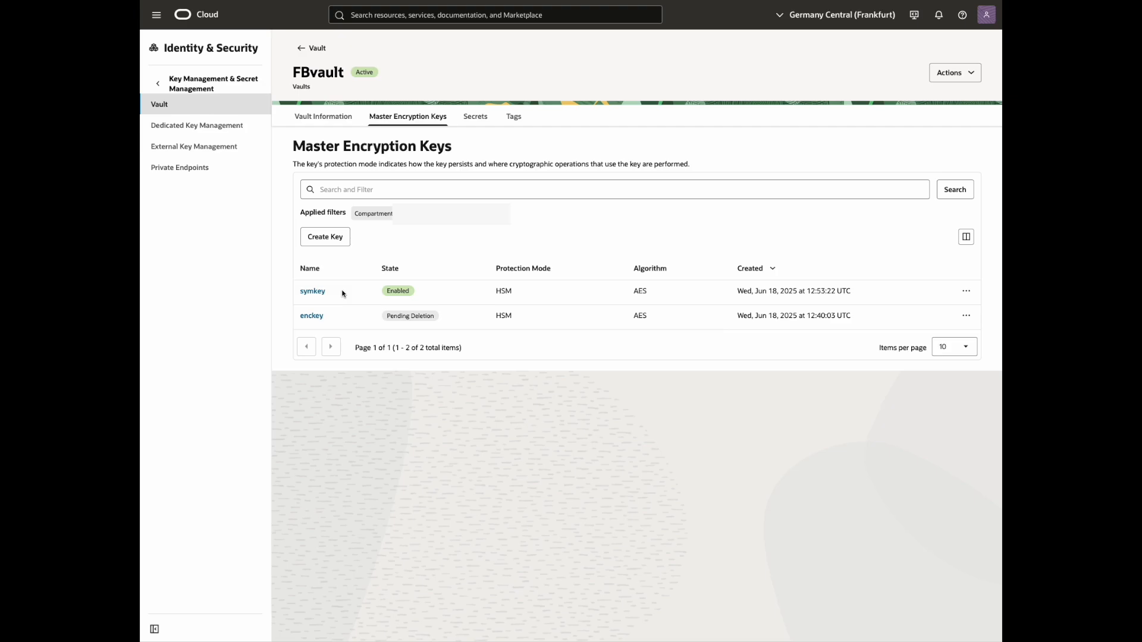
Examine the algorithm options for a new master encryption key in FBvault, and leave without creating one.
click(325, 236)
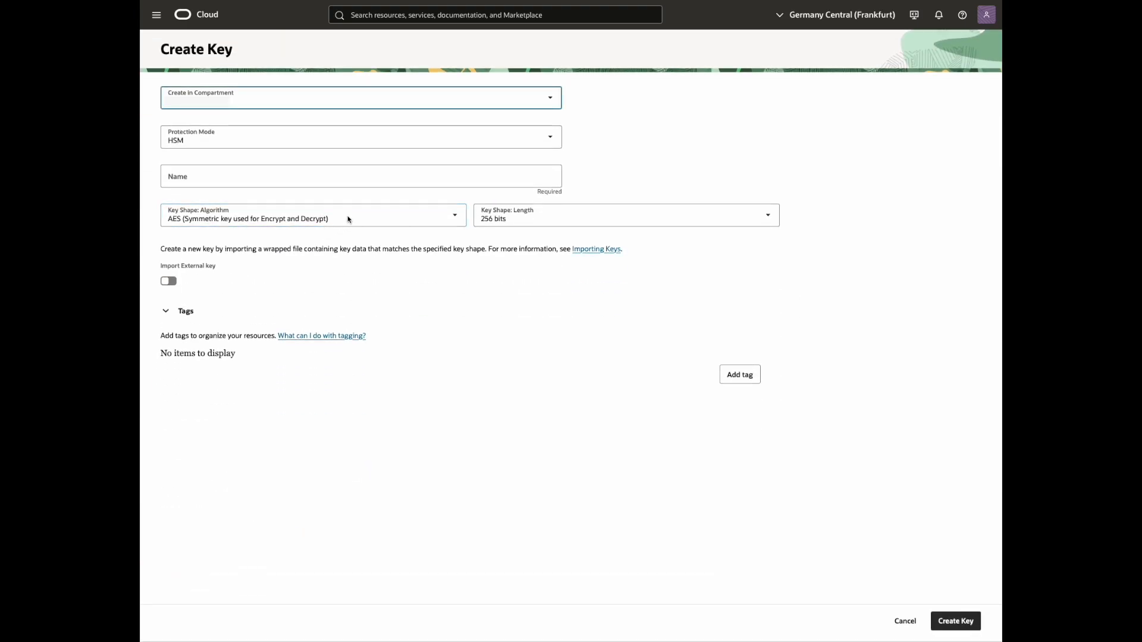
click(348, 219)
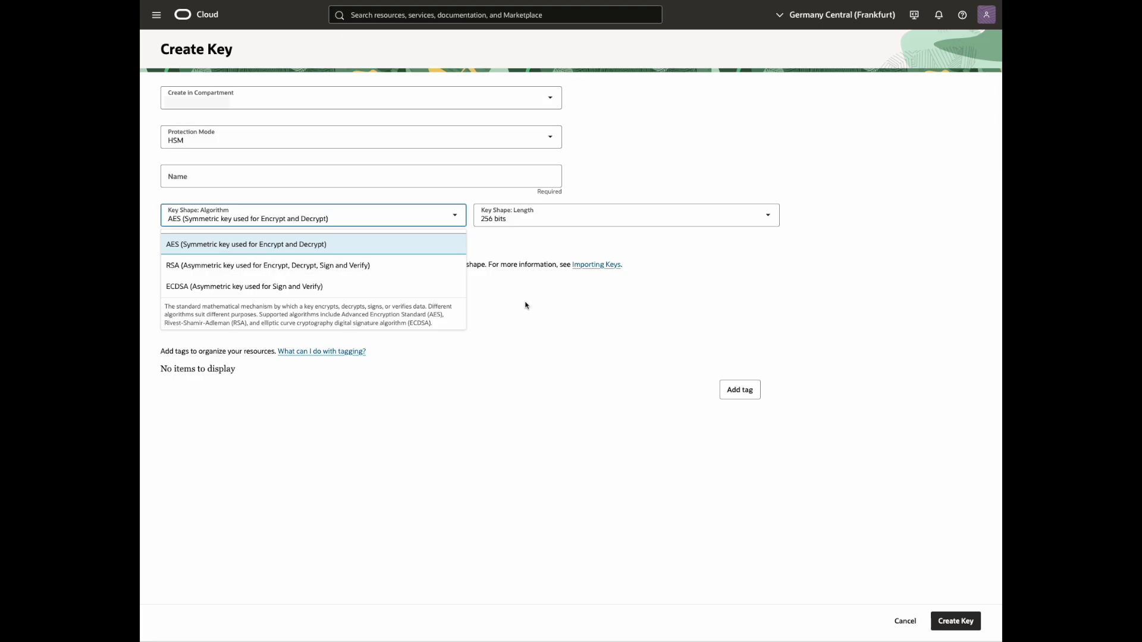
click(904, 621)
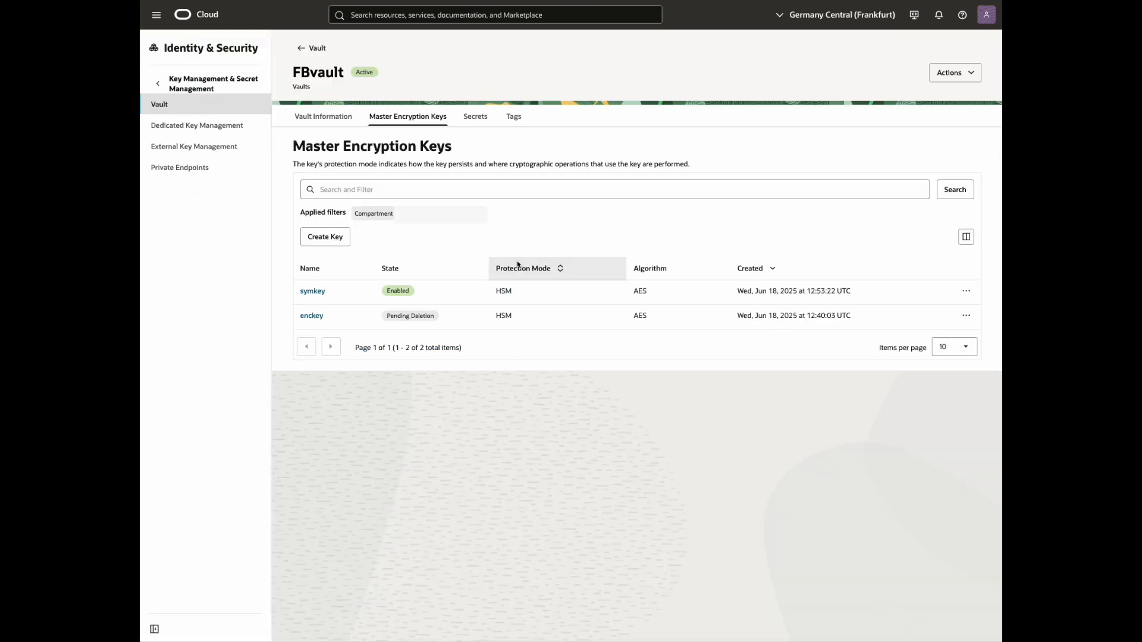
View FBvault's secrets, examine the manual secret generation options for a new secret, and leave without creating one.
click(477, 117)
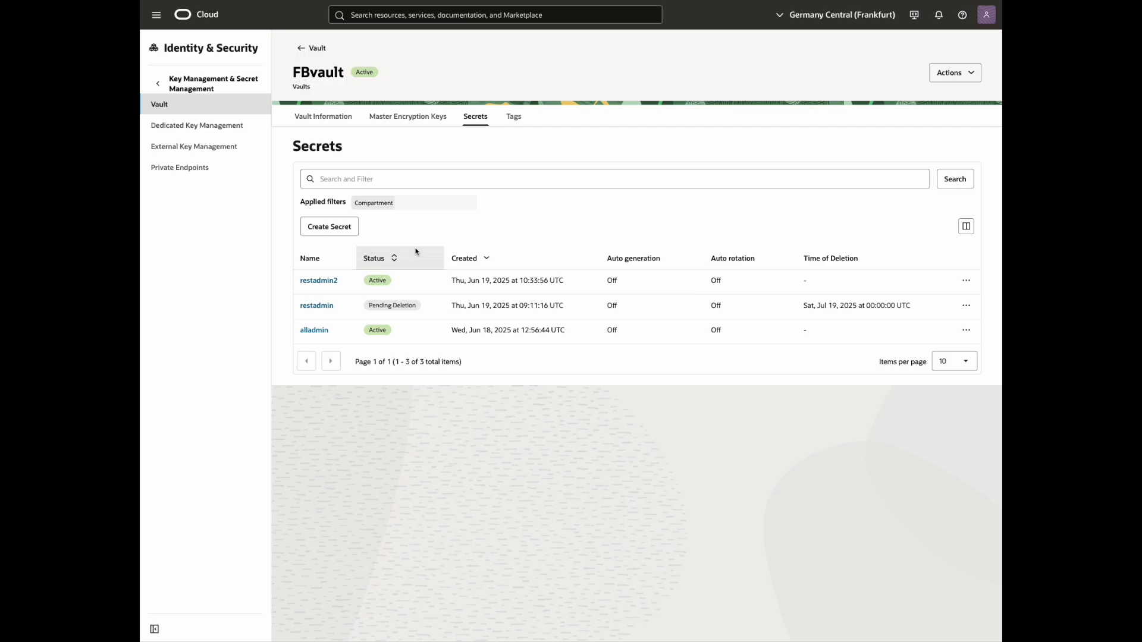
click(324, 225)
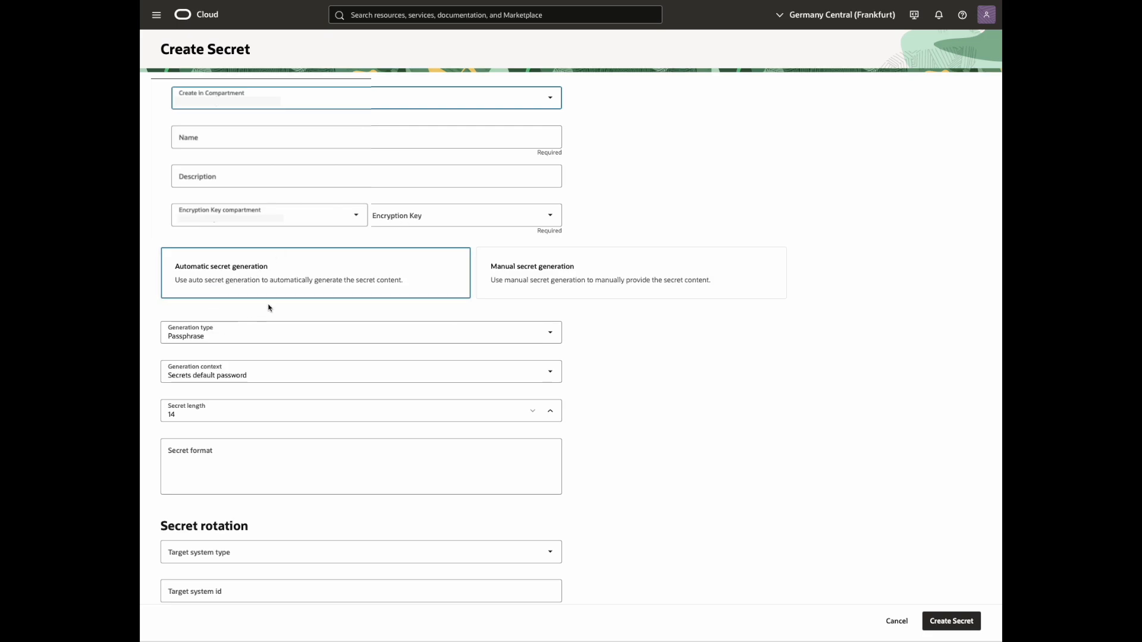
click(515, 270)
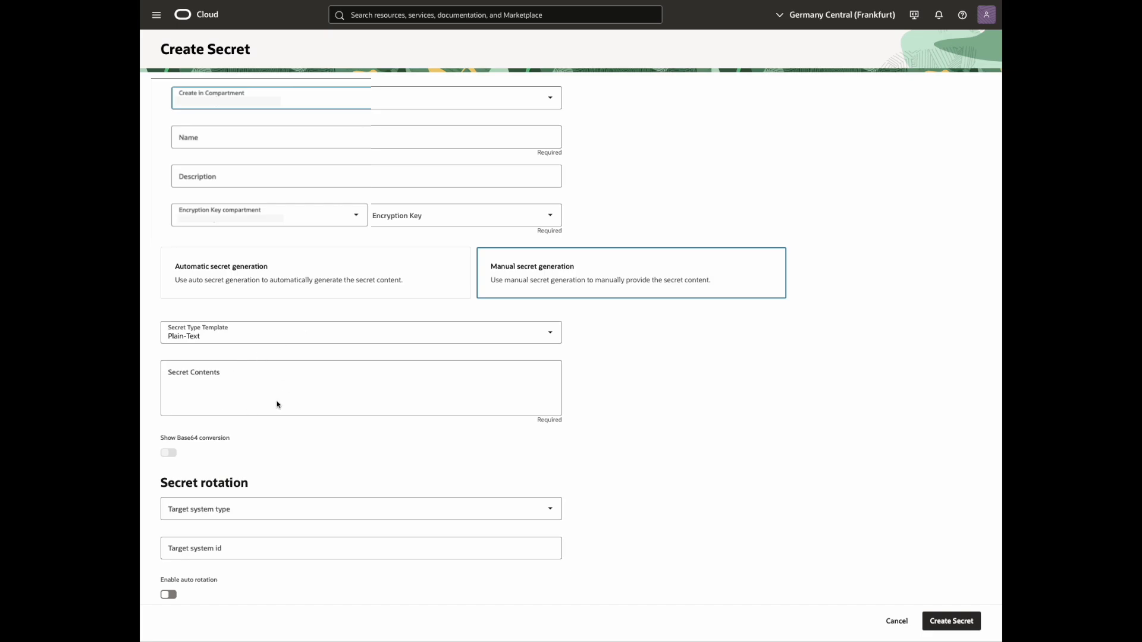
click(897, 622)
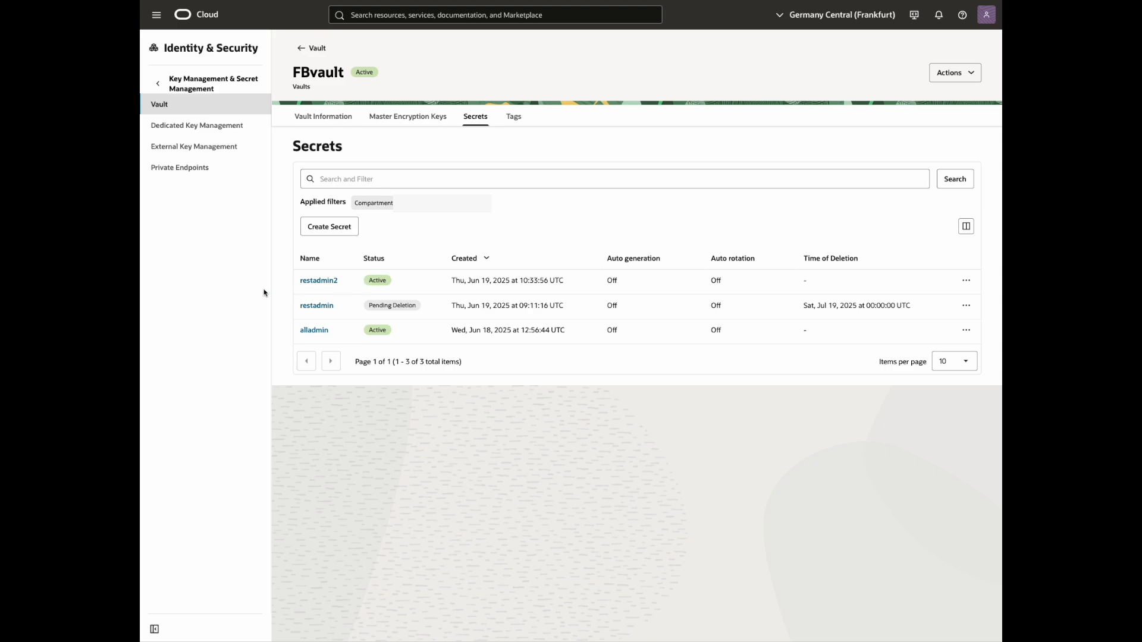
Switch to the terminal and connect over SSH to the first cluster node as opc.
key(super+Tab)
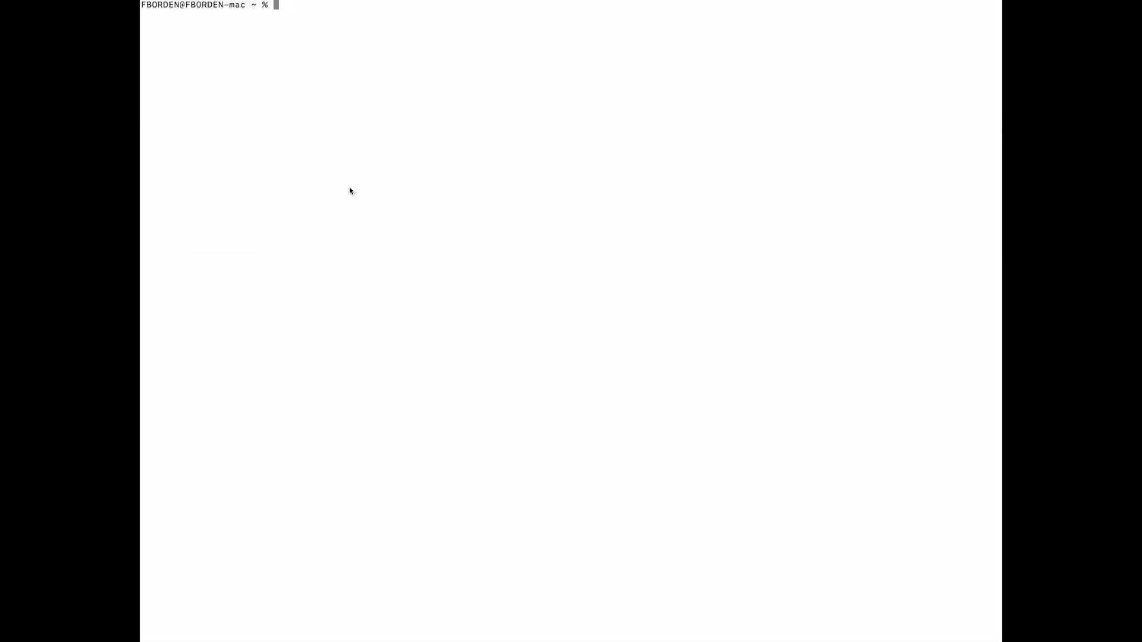
text(clear)
key(Up)
key(BackSpace)
key(BackSpace)
key(BackSpace)
key(BackSpace)
key(BackSpace)
key(BackSpace)
key(Return)
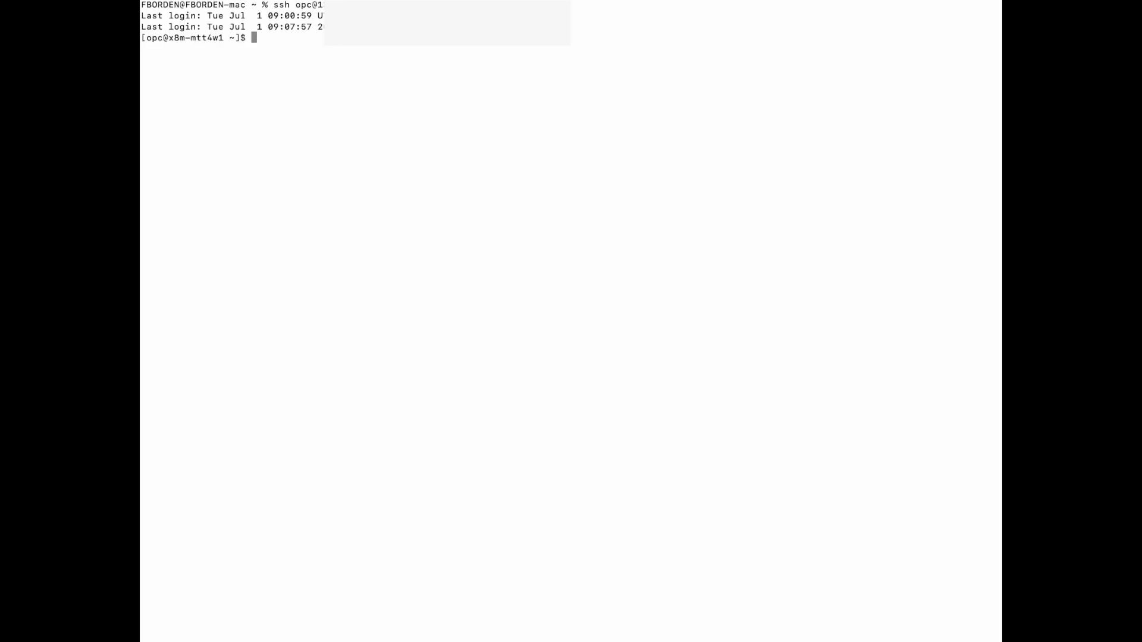
Start a root shell with sudo -s, change to /opt/oracle/extapi/64/hsm/kms and list its files.
text(sudo -s)
key(Return)
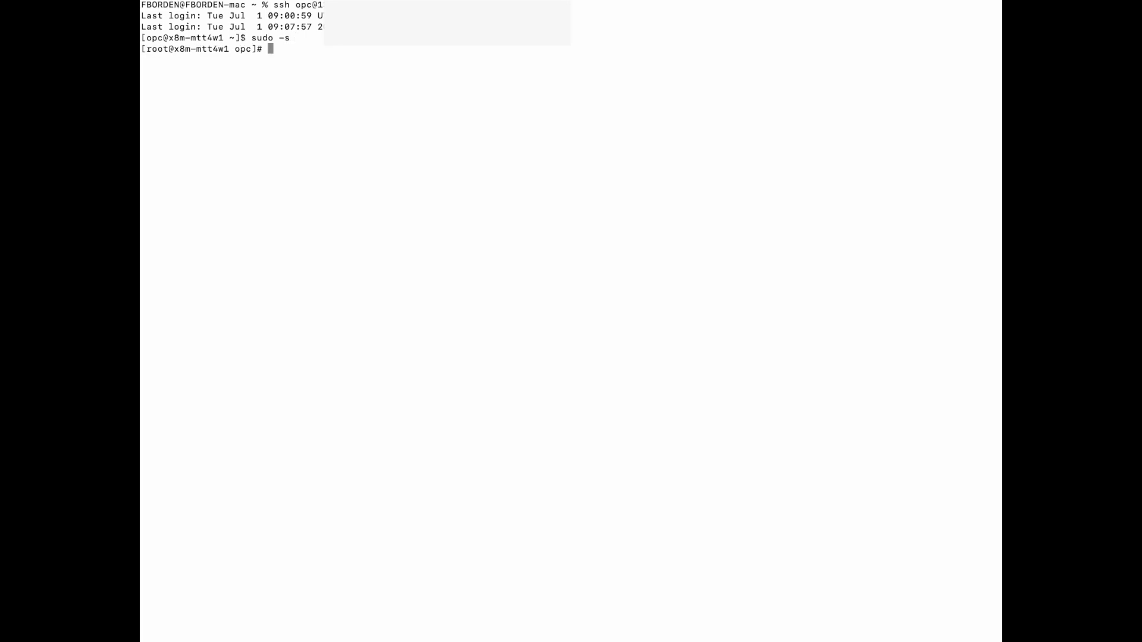
text(cd /opt/oracle/extapi/64/)
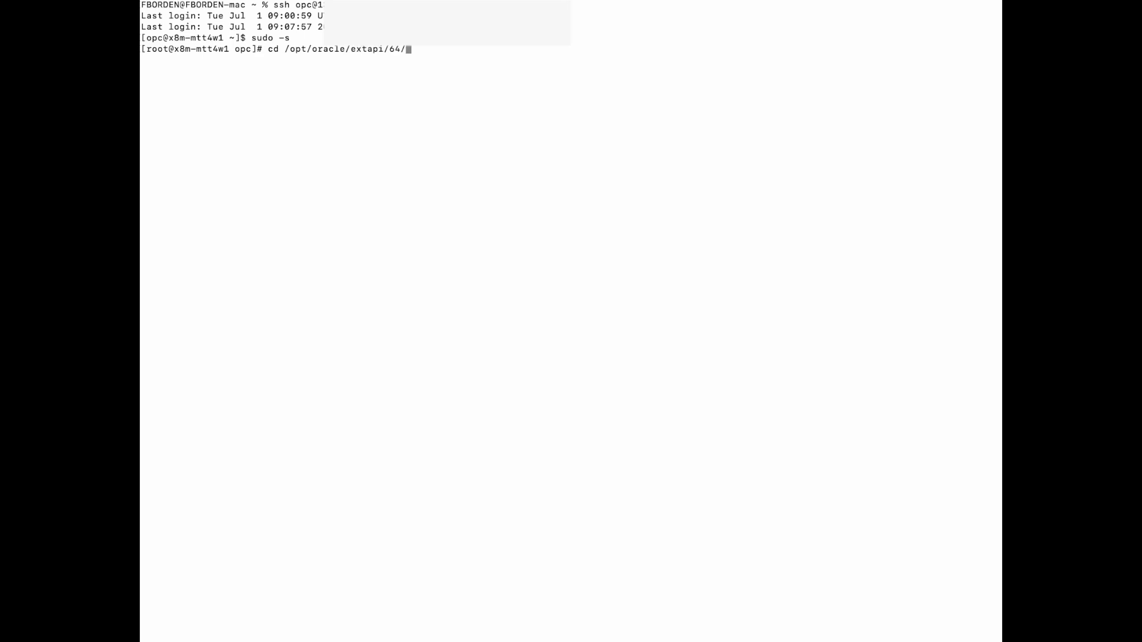
text(hsm/kms)
key(Return)
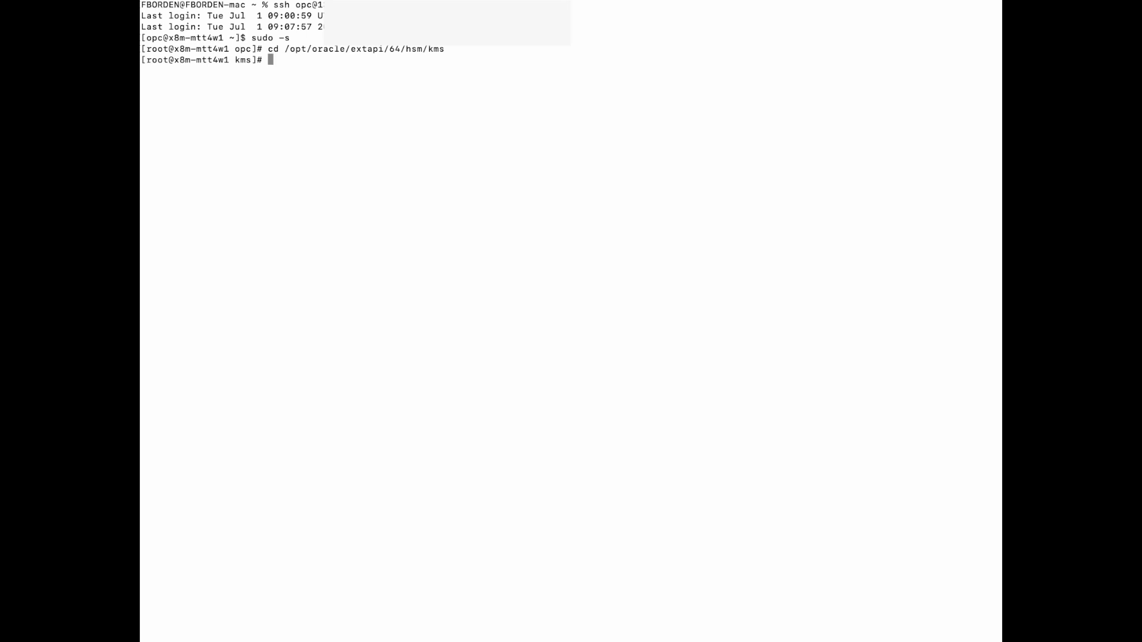
text(ls)
key(Return)
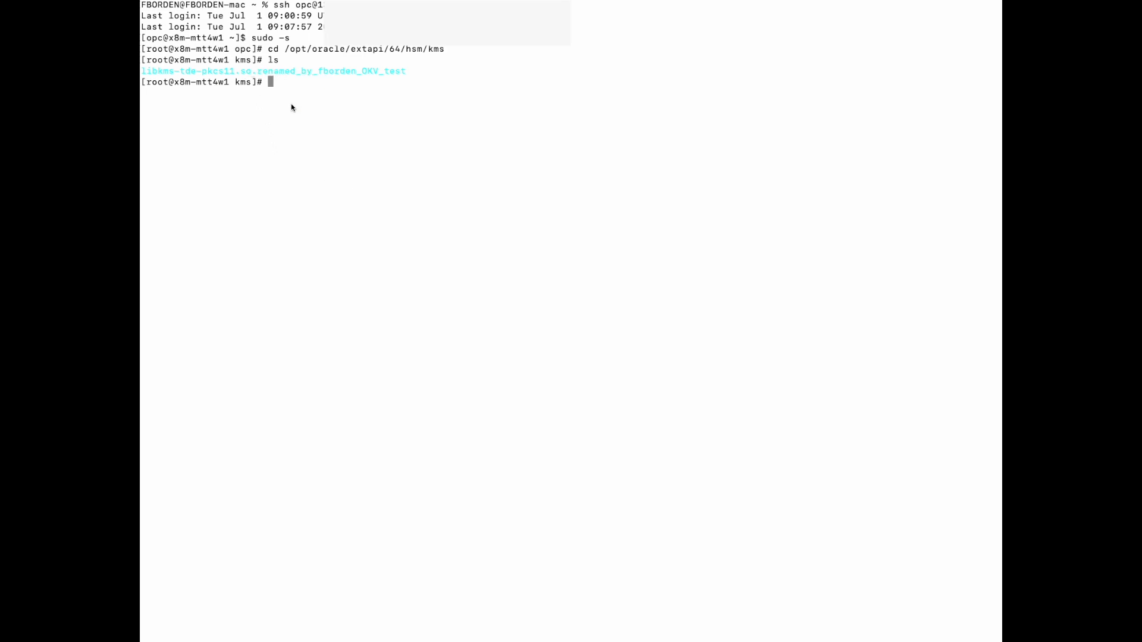
Remove the ls alias on the first node and list the kms directory again.
text(unalias)
key(Return)
key(Up)
text(ls)
key(Return)
text(ls)
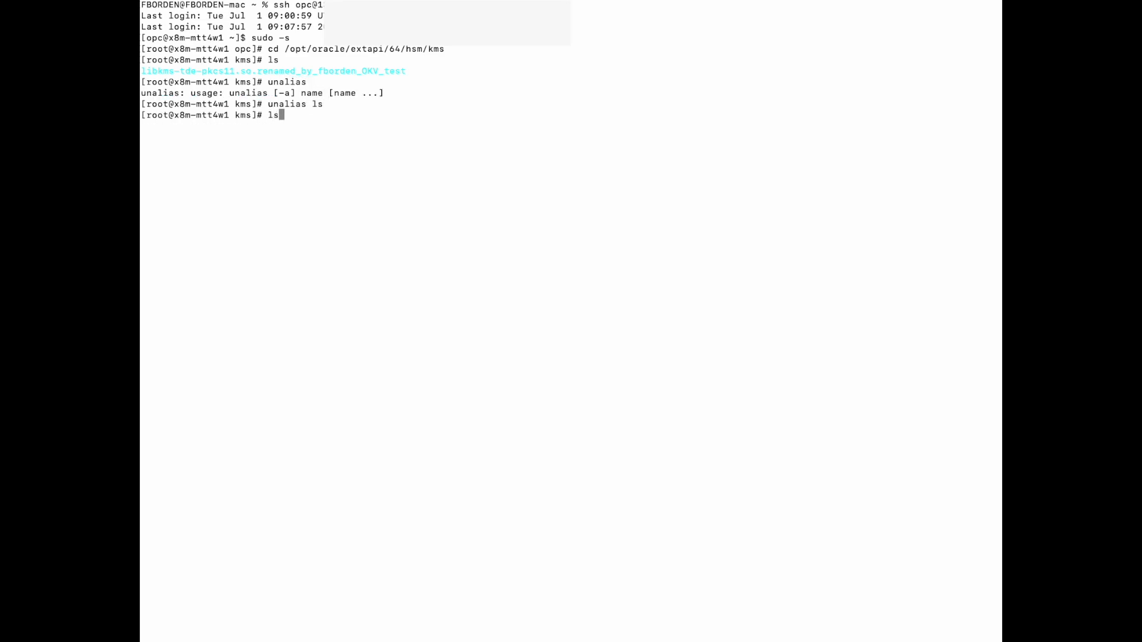
key(Return)
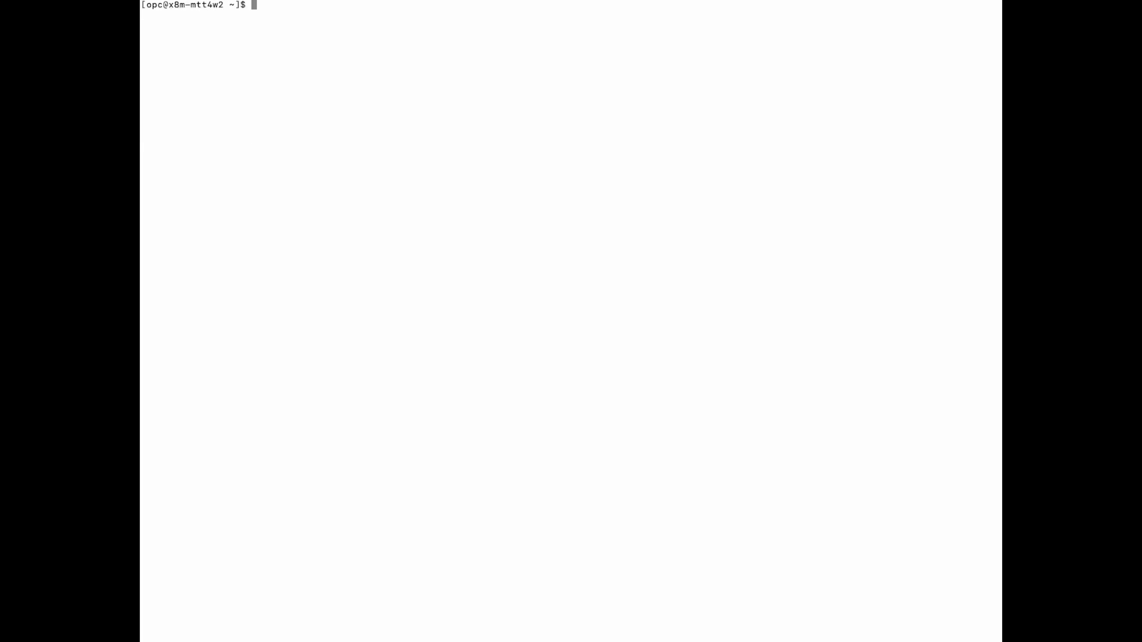
Start a root shell on the second node with sudo -s and remove its ls alias.
text(sudo -s)
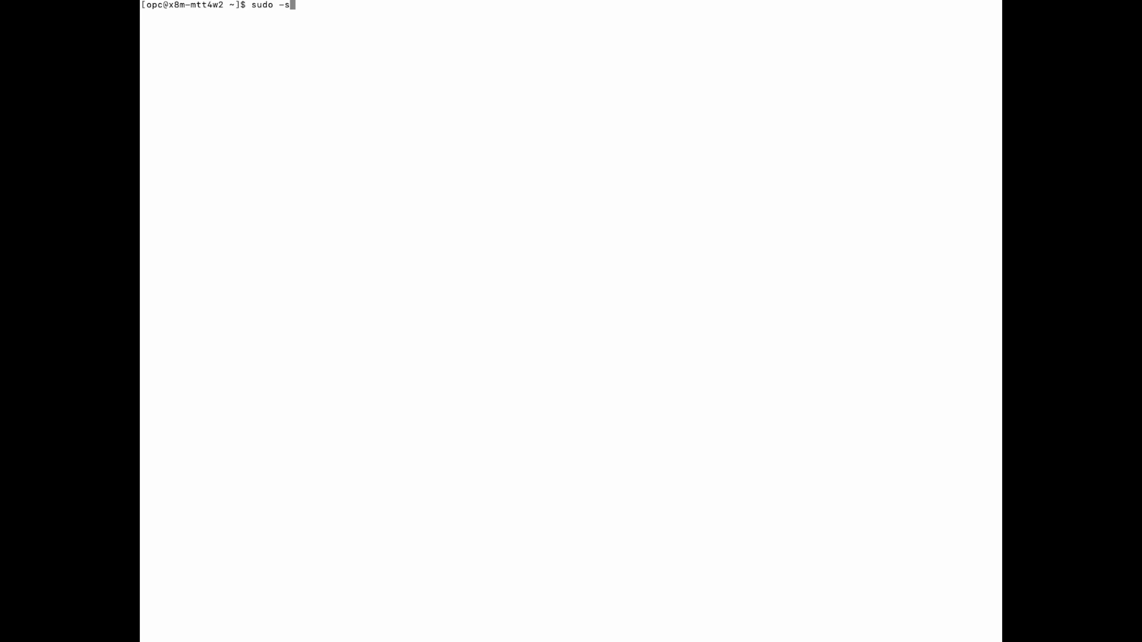
key(Return)
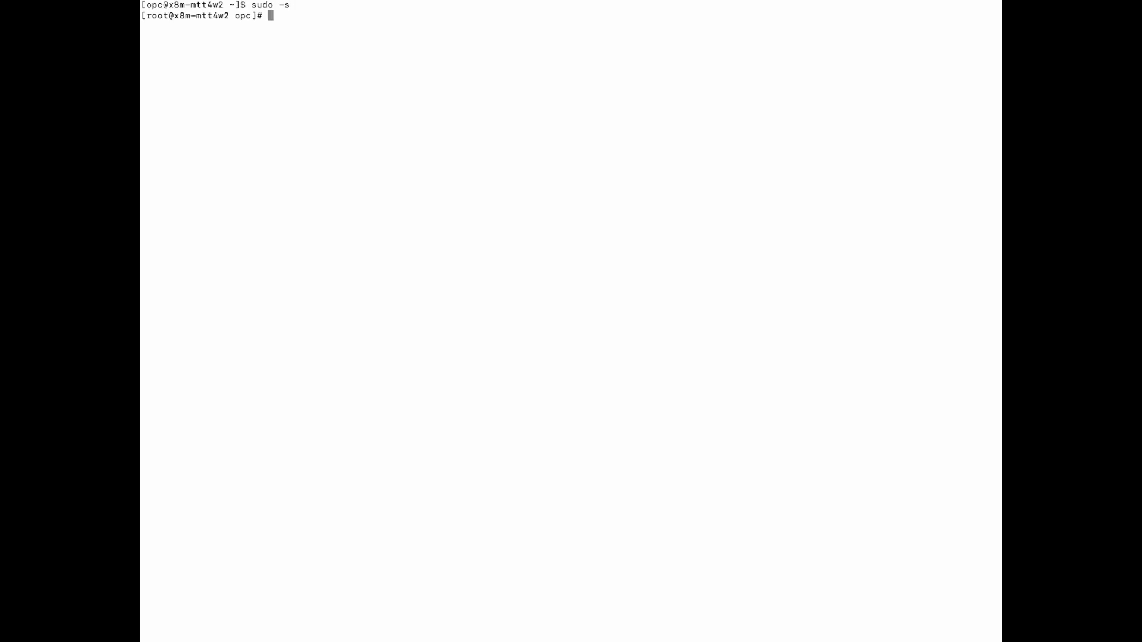
text(unins)
key(BackSpace)
key(BackSpace)
key(BackSpace)
text(alias ls)
key(Return)
Change to /opt/oracle/extapi/64/hsm/kms/ on the second node and list its files.
text(cd)
key(ctrl+r)
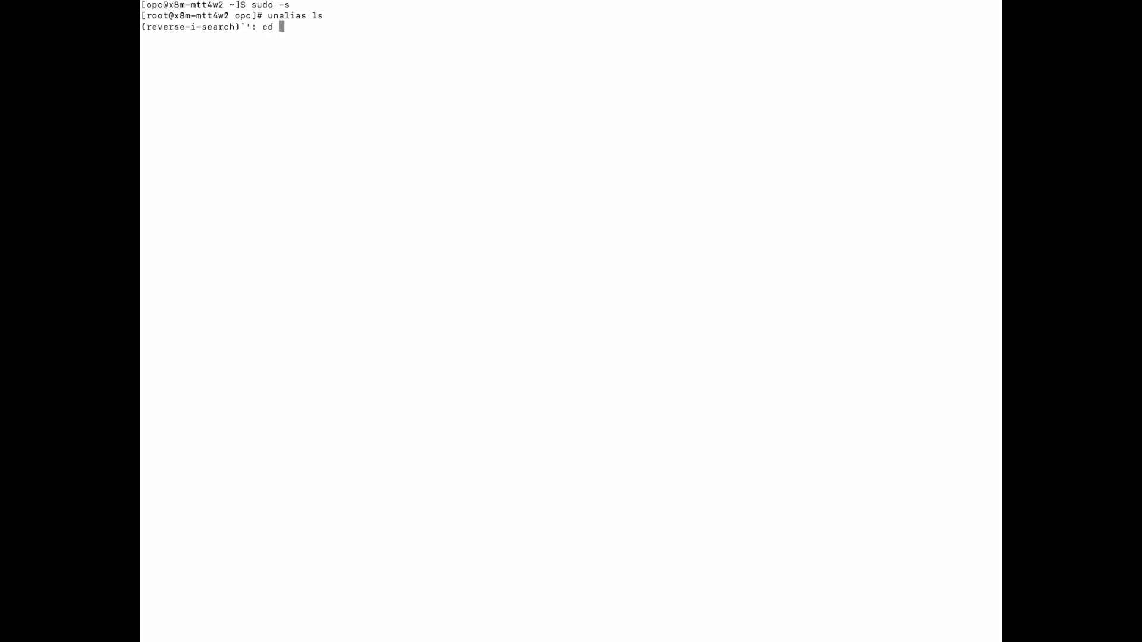
text(/op)
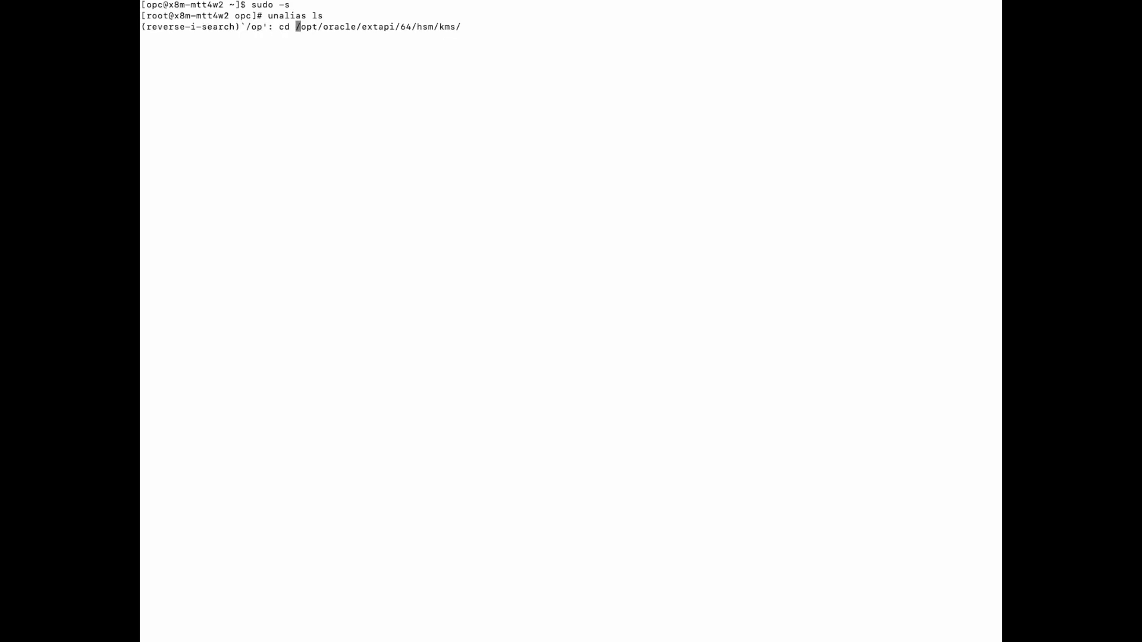
key(Return)
text(ls)
key(Return)
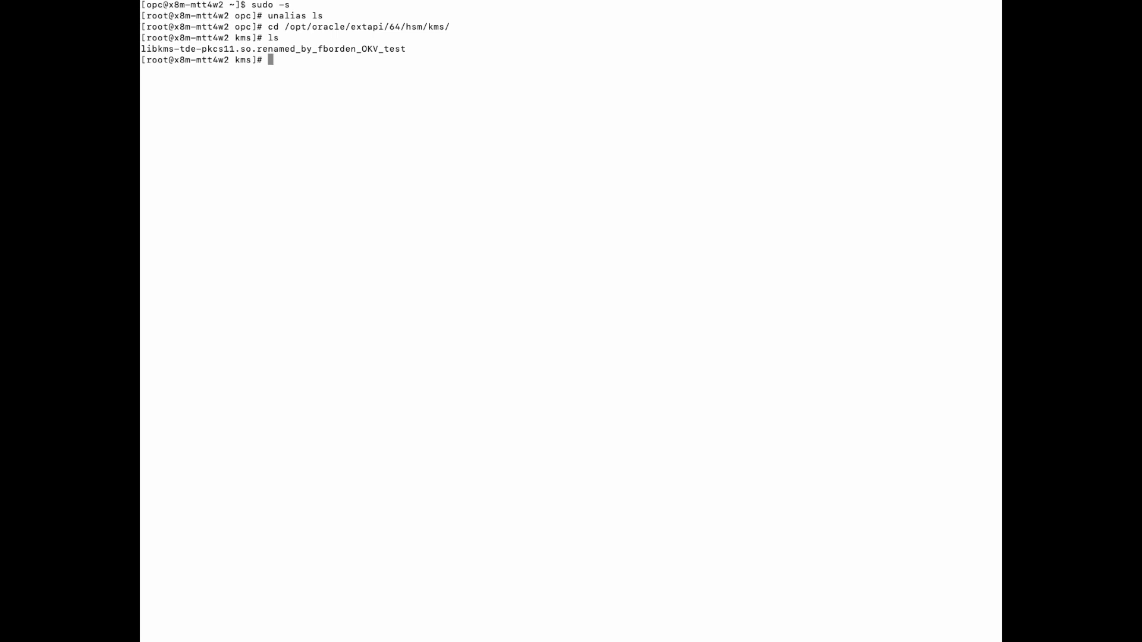
Switch back to the Oracle Cloud console, search for "key" and open the Key Stores service.
key(super+Tab)
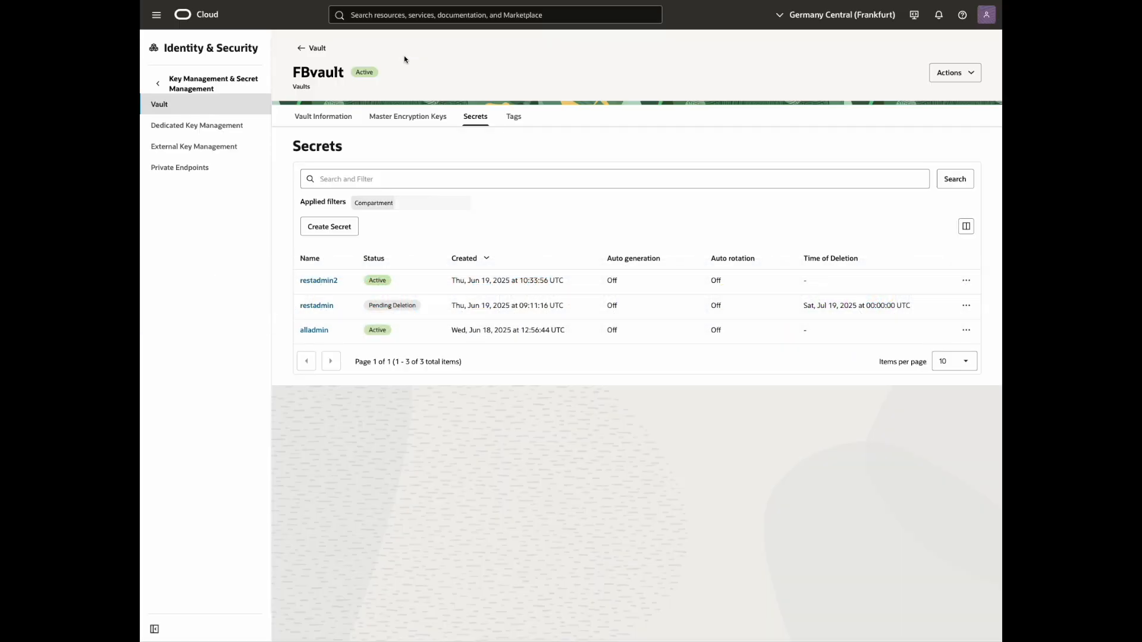
click(419, 16)
text(key)
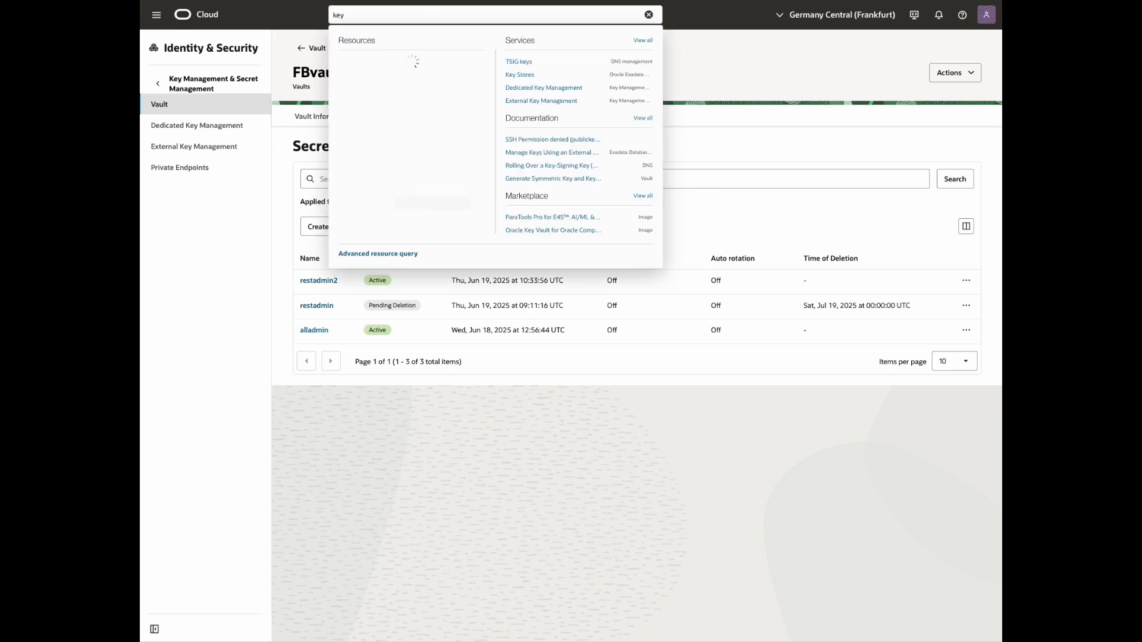
click(517, 75)
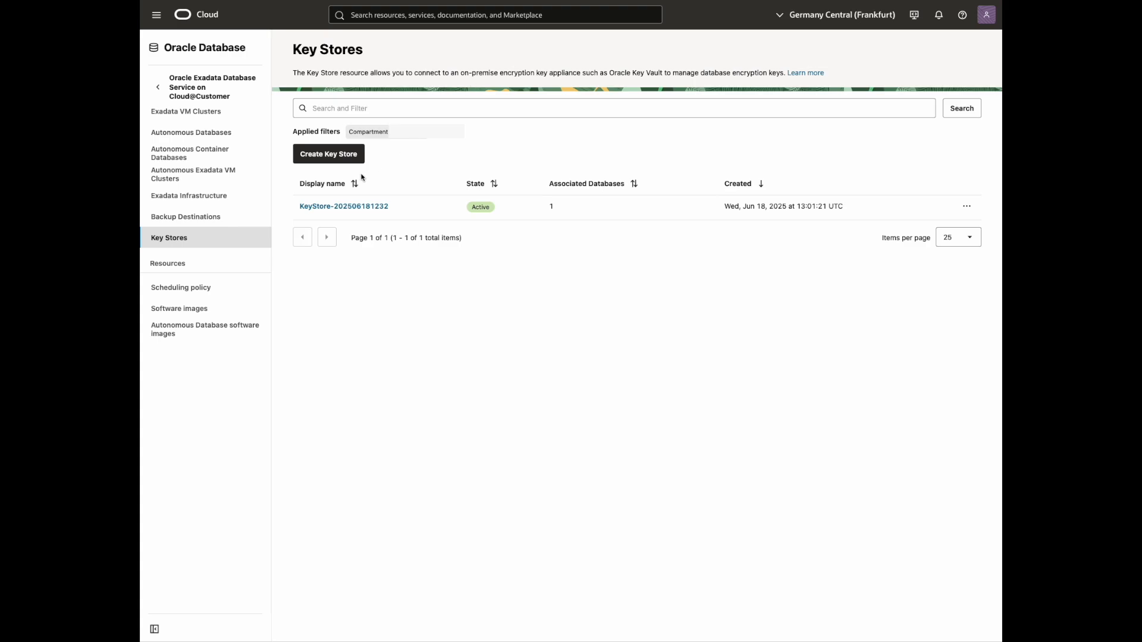
click(966, 206)
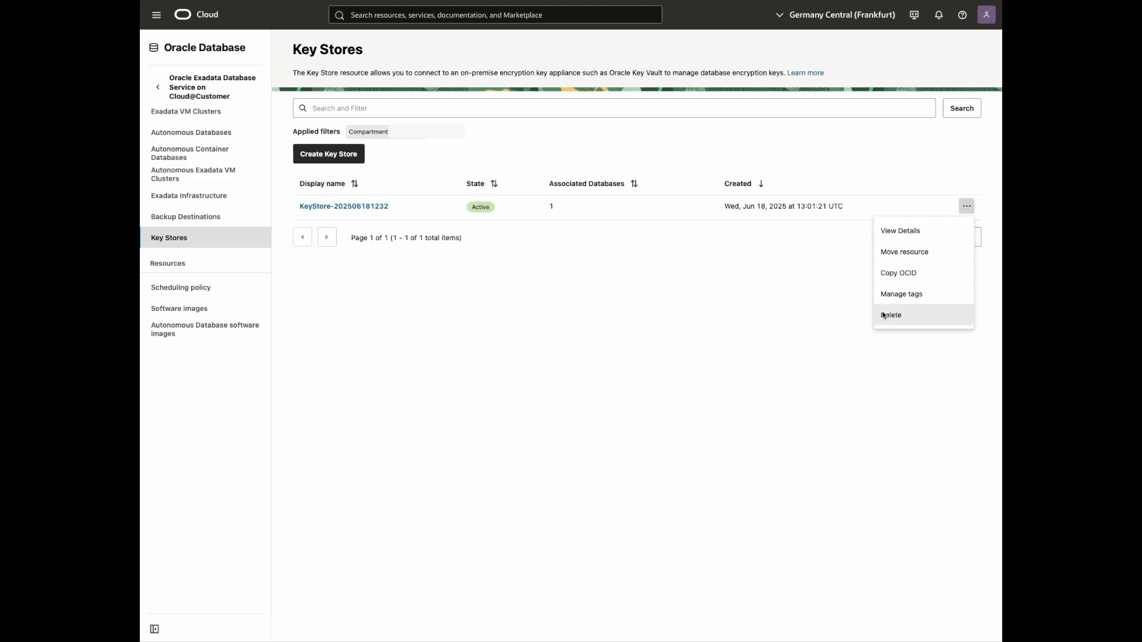
click(901, 231)
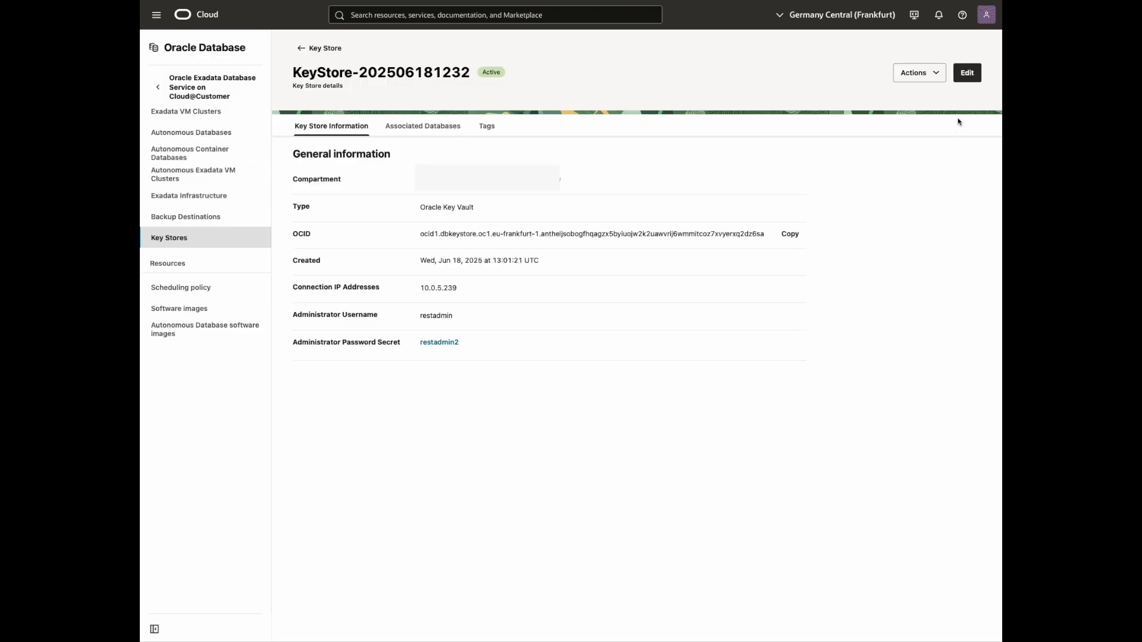
click(967, 73)
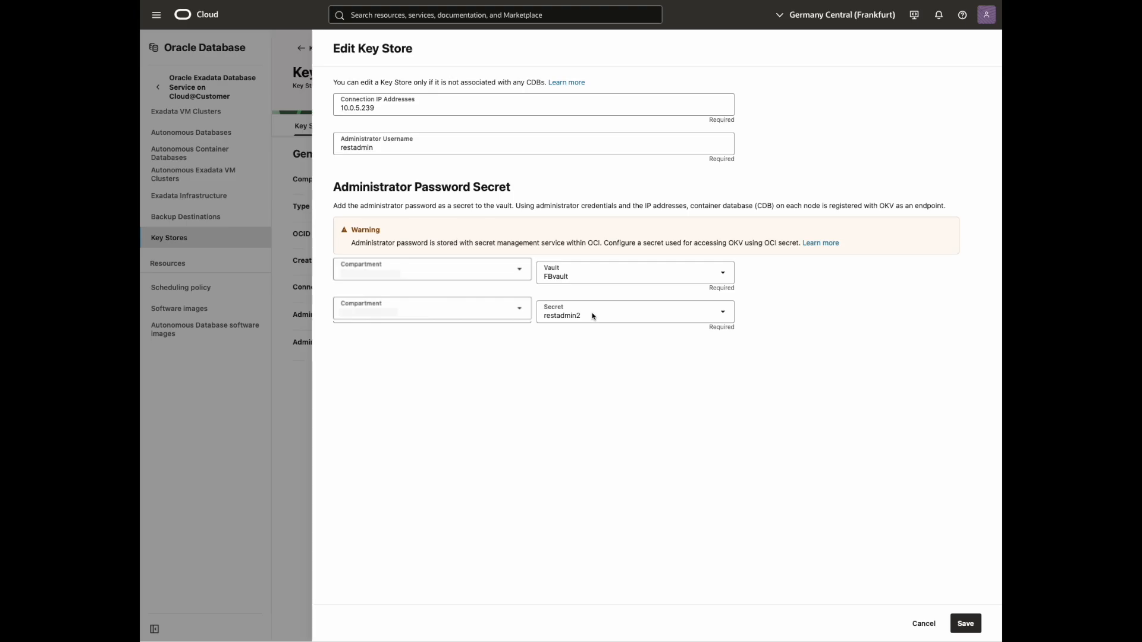
click(927, 623)
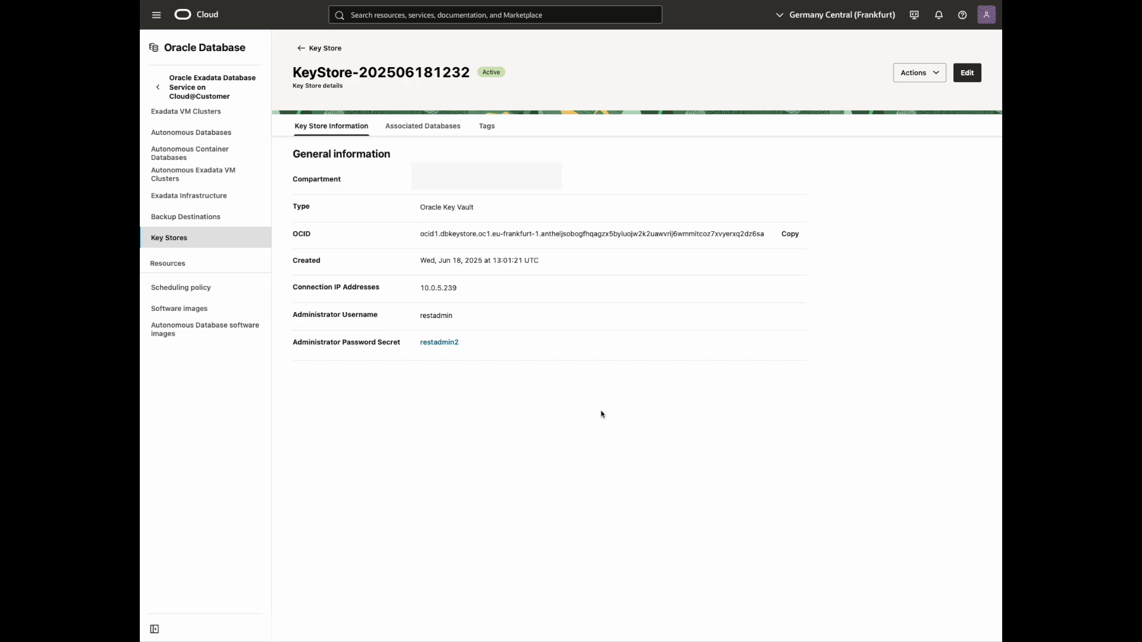
Go to Oracle Exadata Database Service on Dedicated Infrastructure and show the databases of the available VM cluster.
click(157, 16)
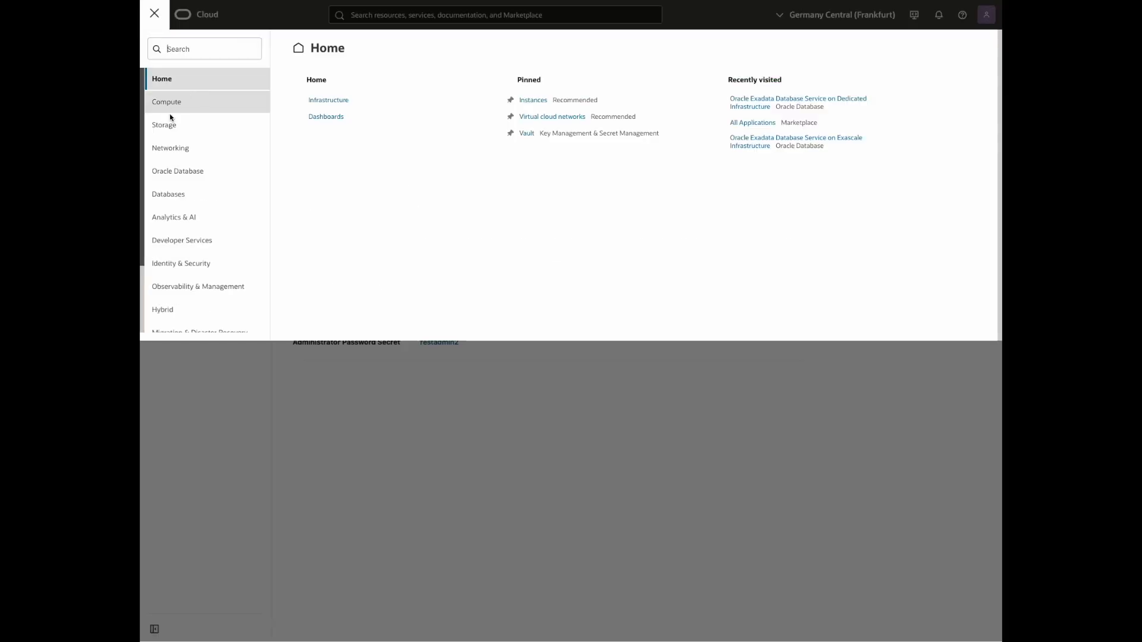
click(179, 170)
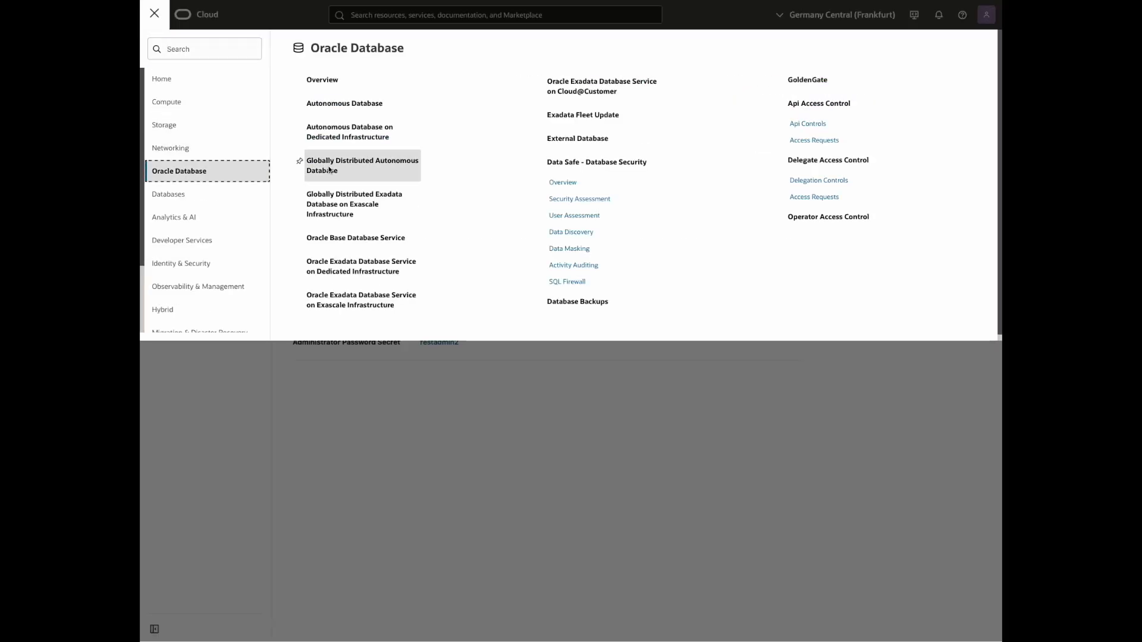
click(352, 263)
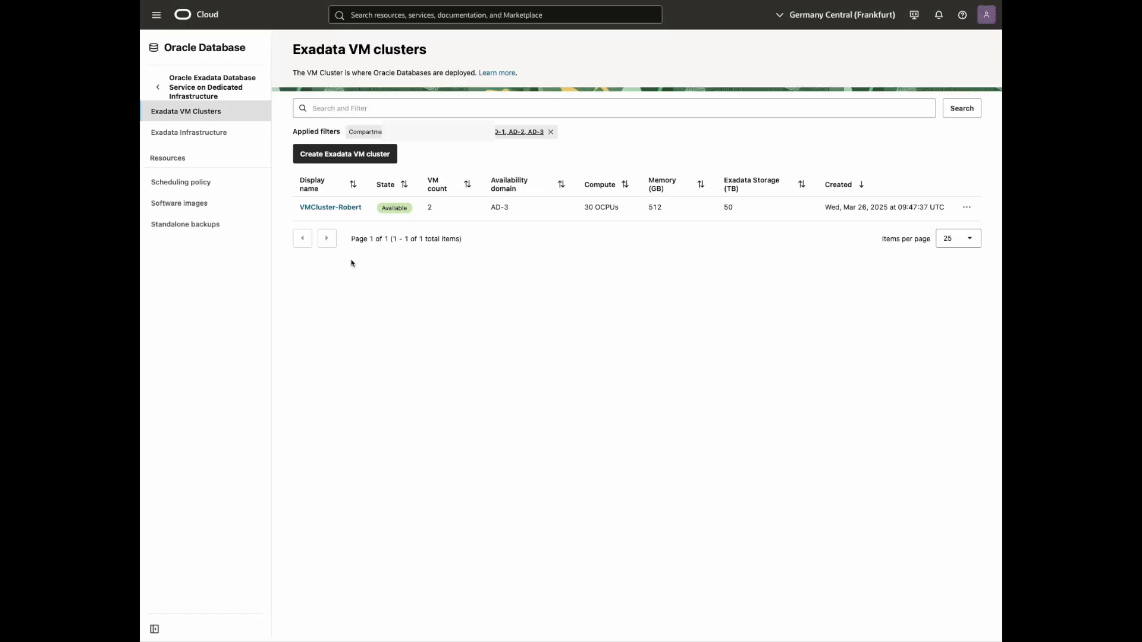
click(332, 209)
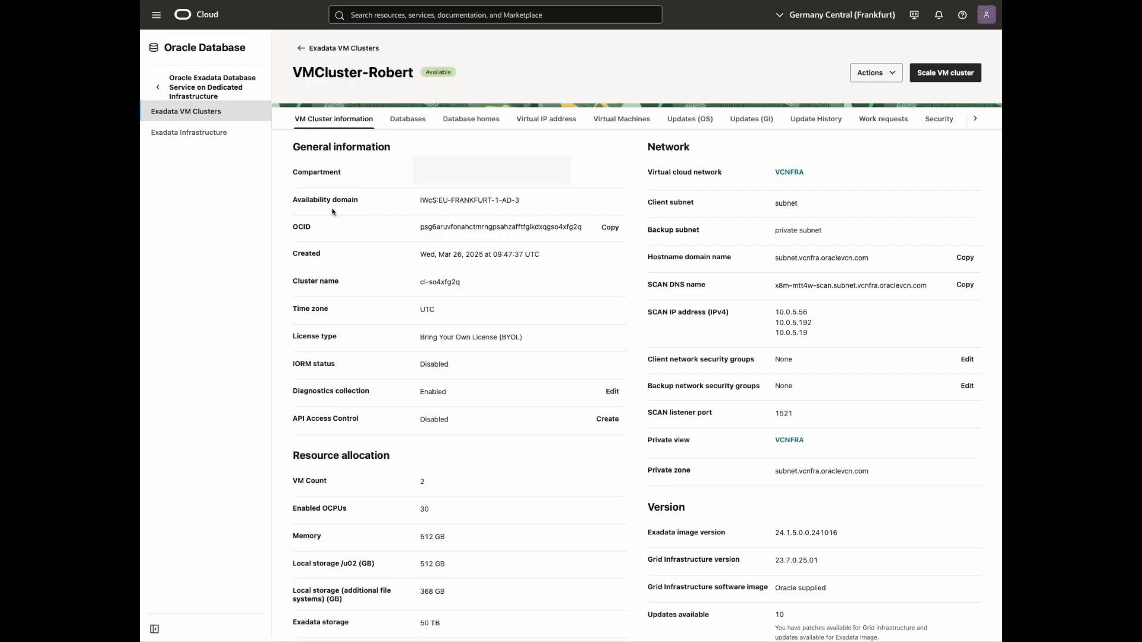
click(413, 119)
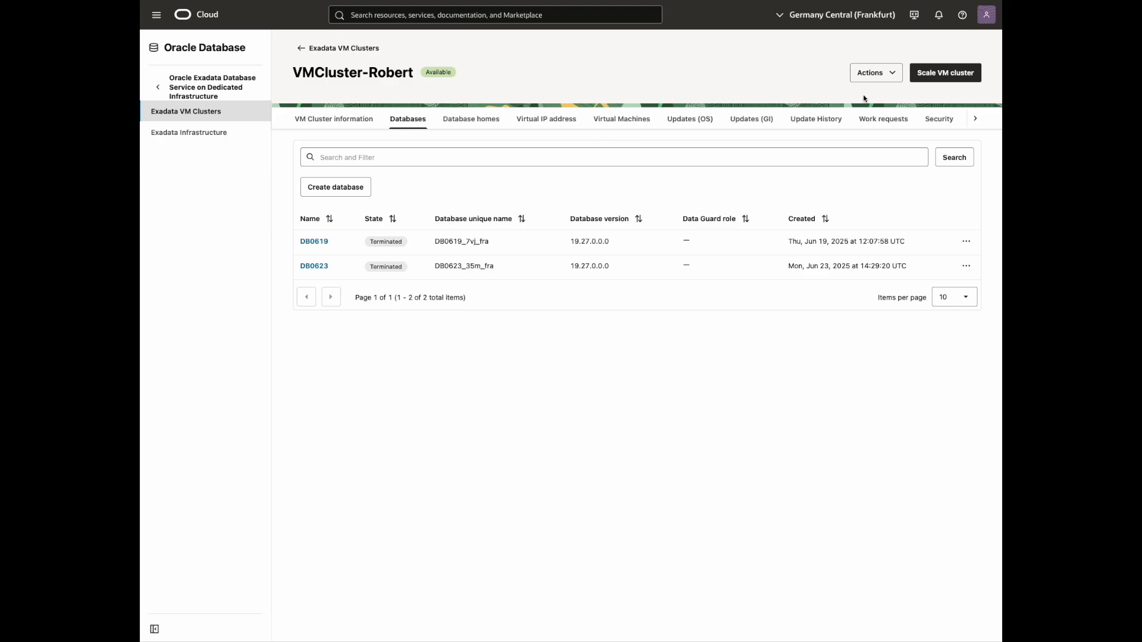
Start creating a database named DB0701 on the VM cluster with the PDB name pdb1.
click(341, 189)
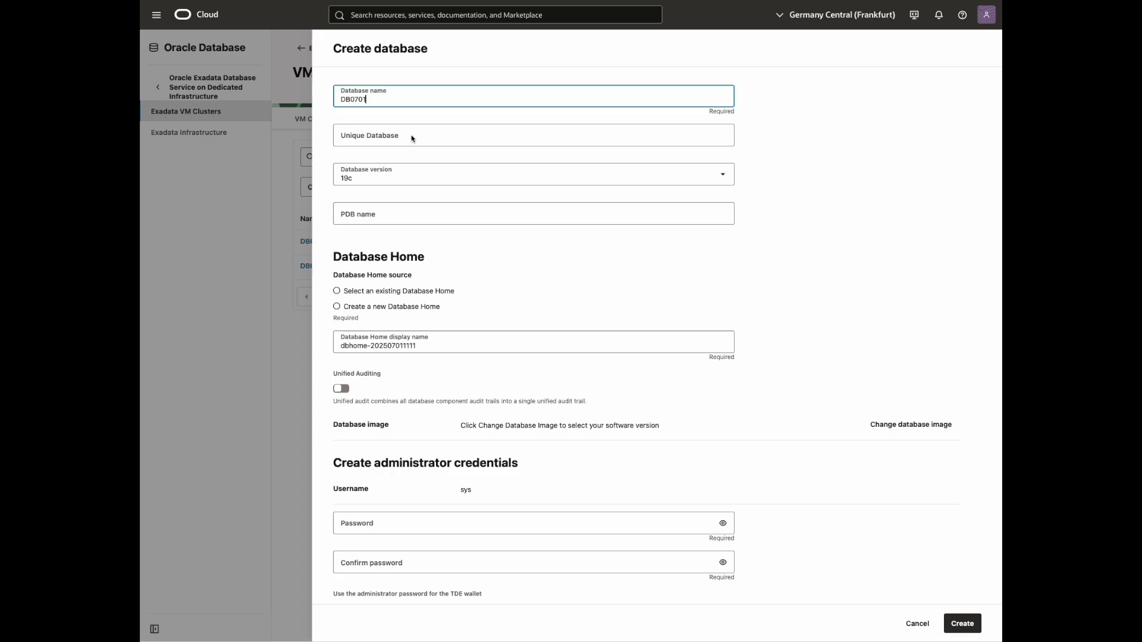
click(365, 217)
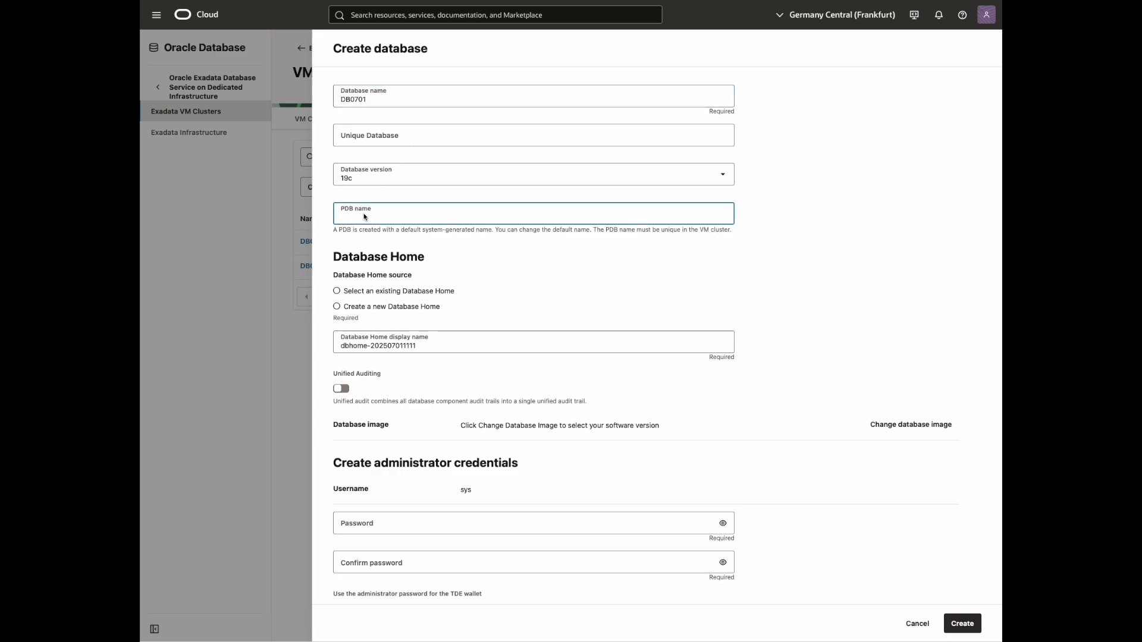
text(pdb1)
Set the Database Home source to create a new Database Home.
click(337, 291)
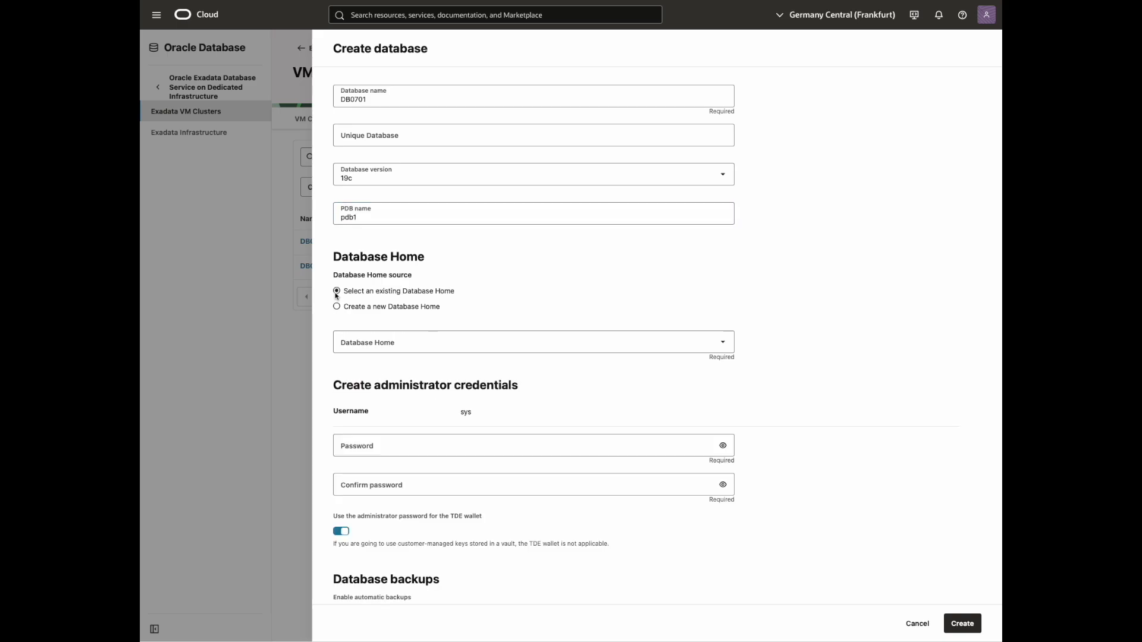
click(403, 343)
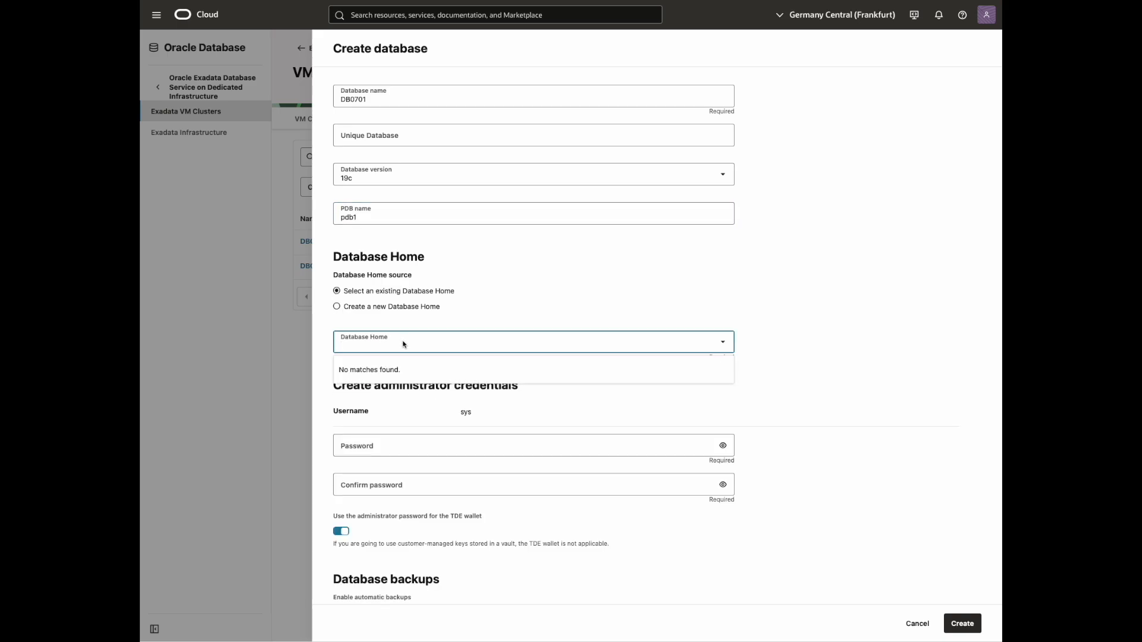
click(338, 307)
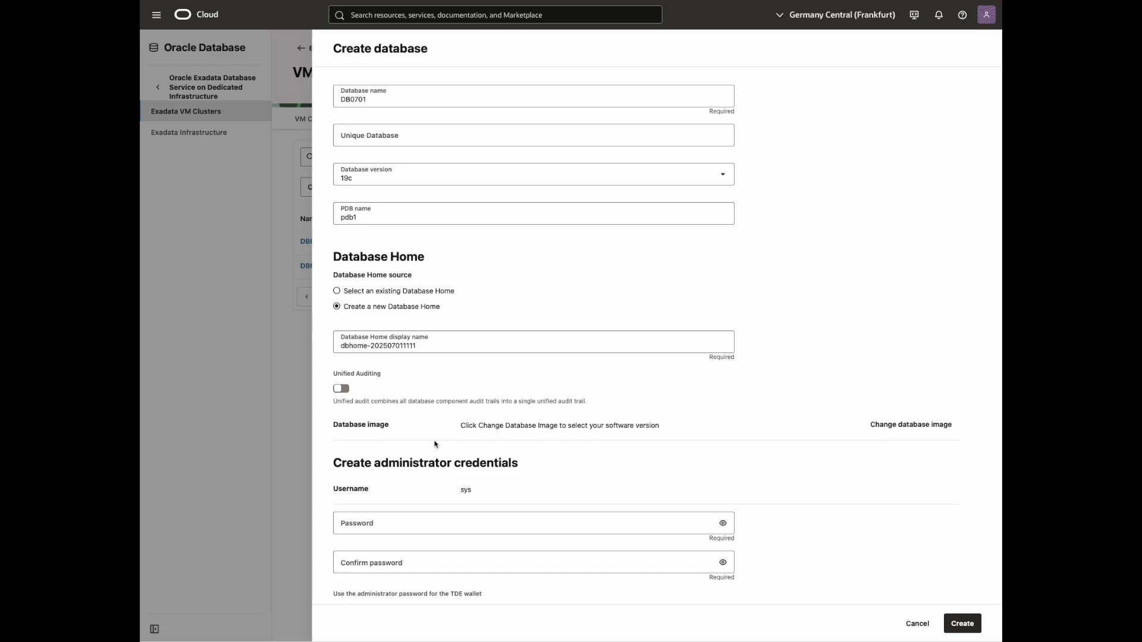
Enter and confirm the administrator password for the sys account of the new database.
scroll(438, 455, down, 3)
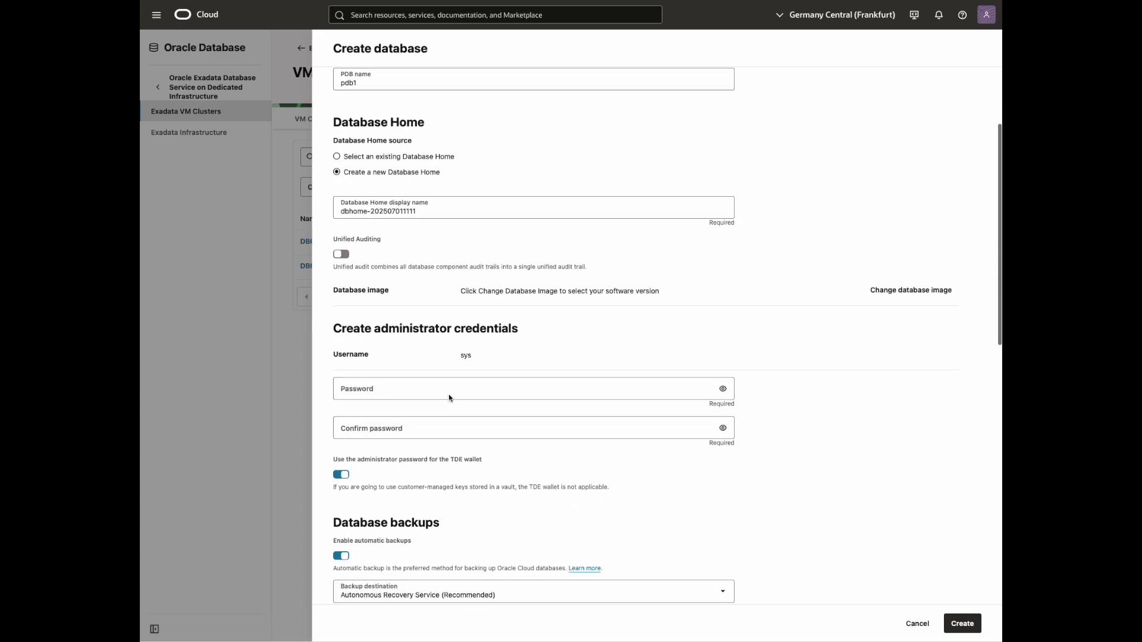
key(super+Tab)
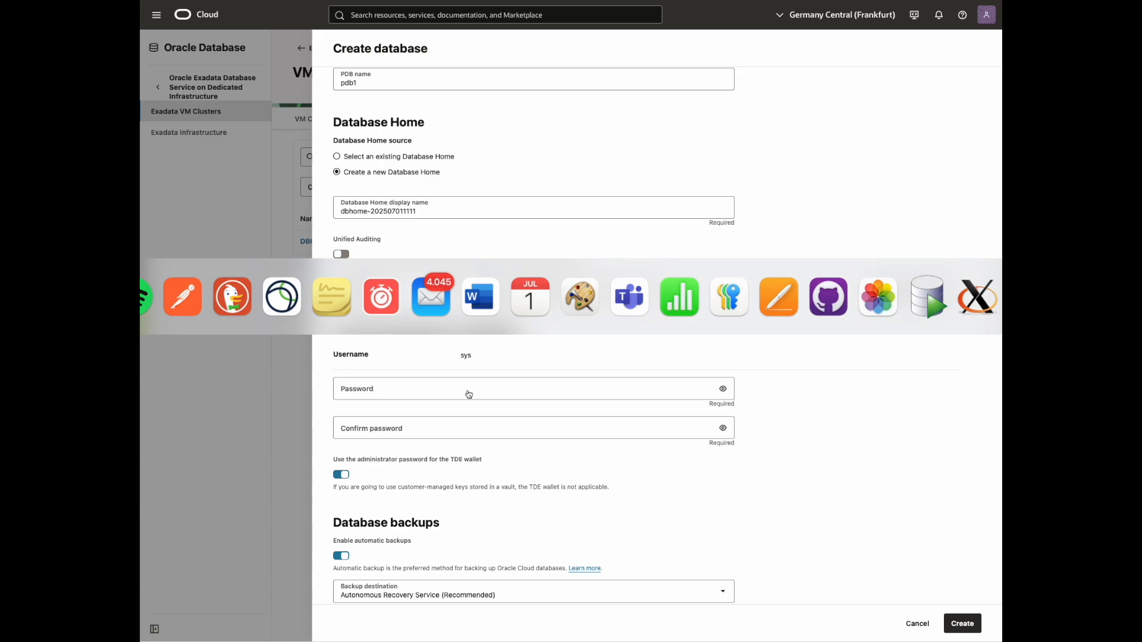
key(super+Tab)
key(super+Tab)
key(super+Tab)
key(super+Tab)
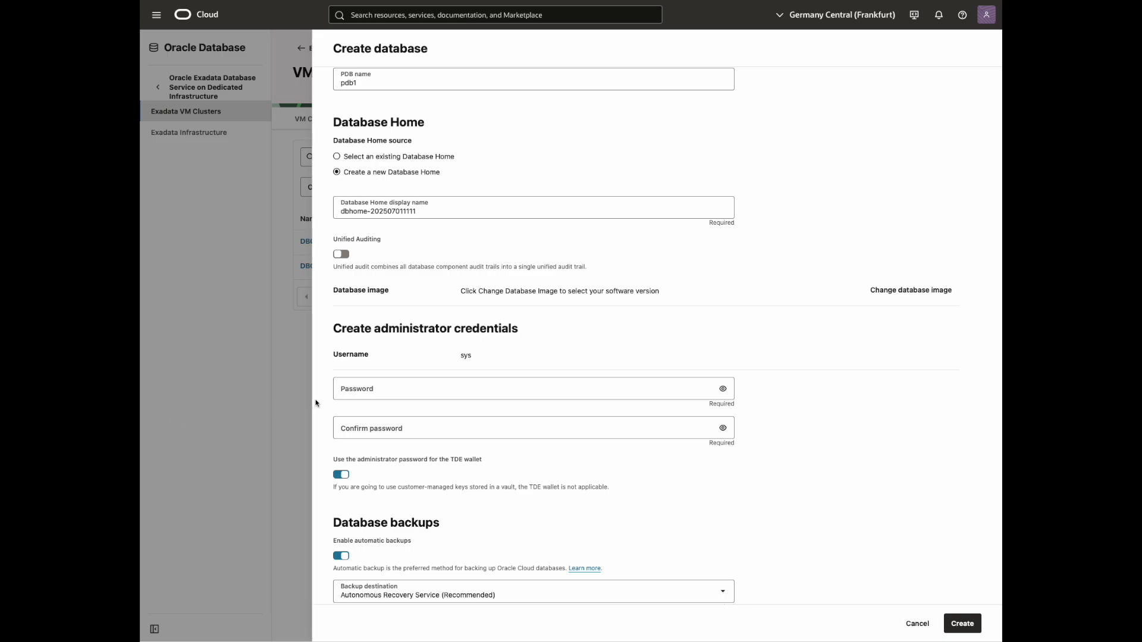
click(392, 397)
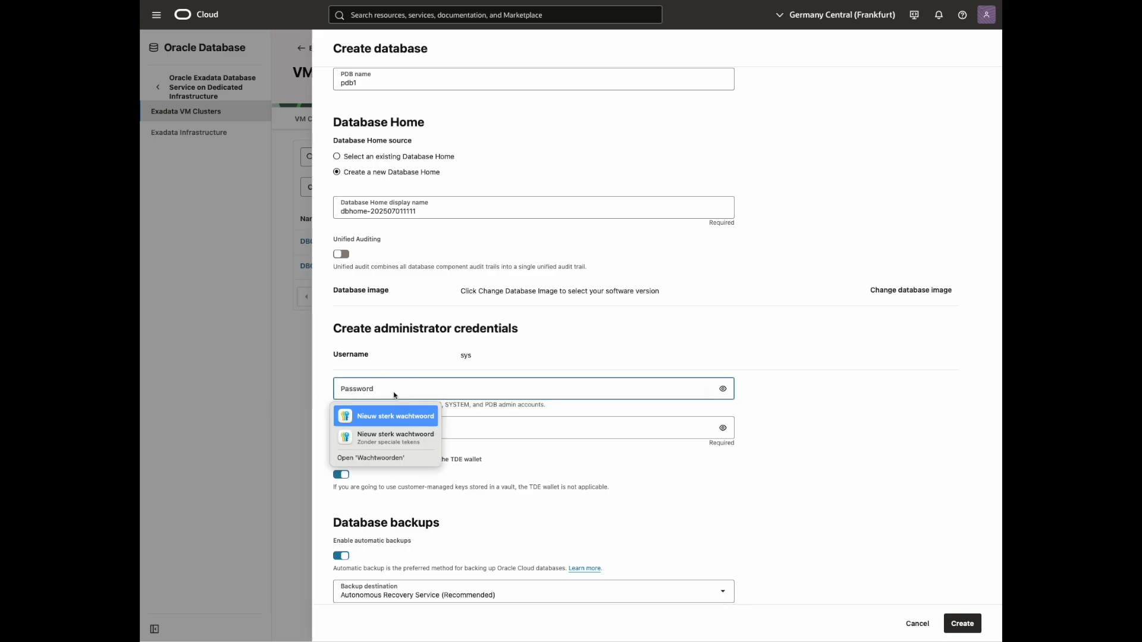
click(377, 417)
click(384, 428)
click(384, 447)
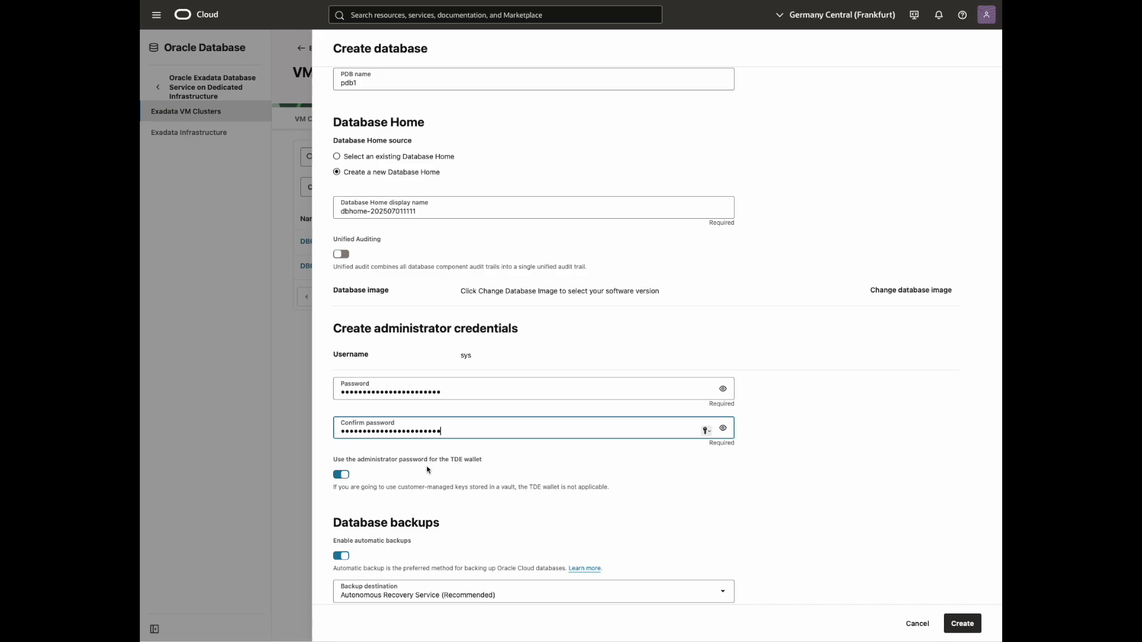
Enable customer-managed keys in the new database's advanced encryption options.
scroll(426, 469, down, 5)
scroll(427, 470, down, 6)
scroll(426, 469, down, 1)
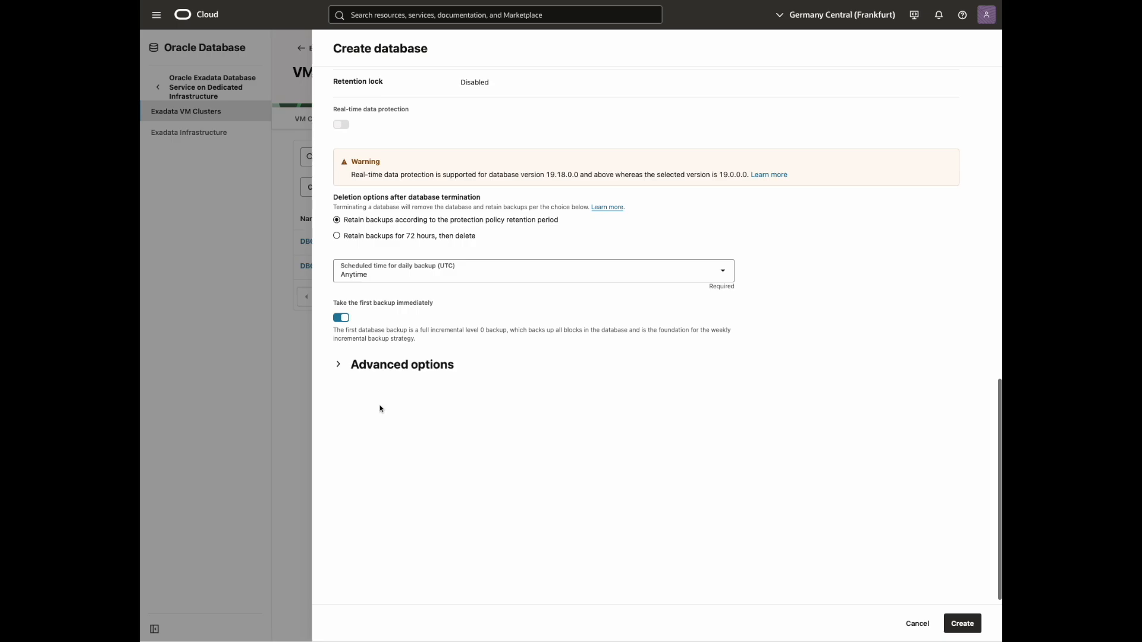
click(340, 367)
scroll(349, 495, down, 1)
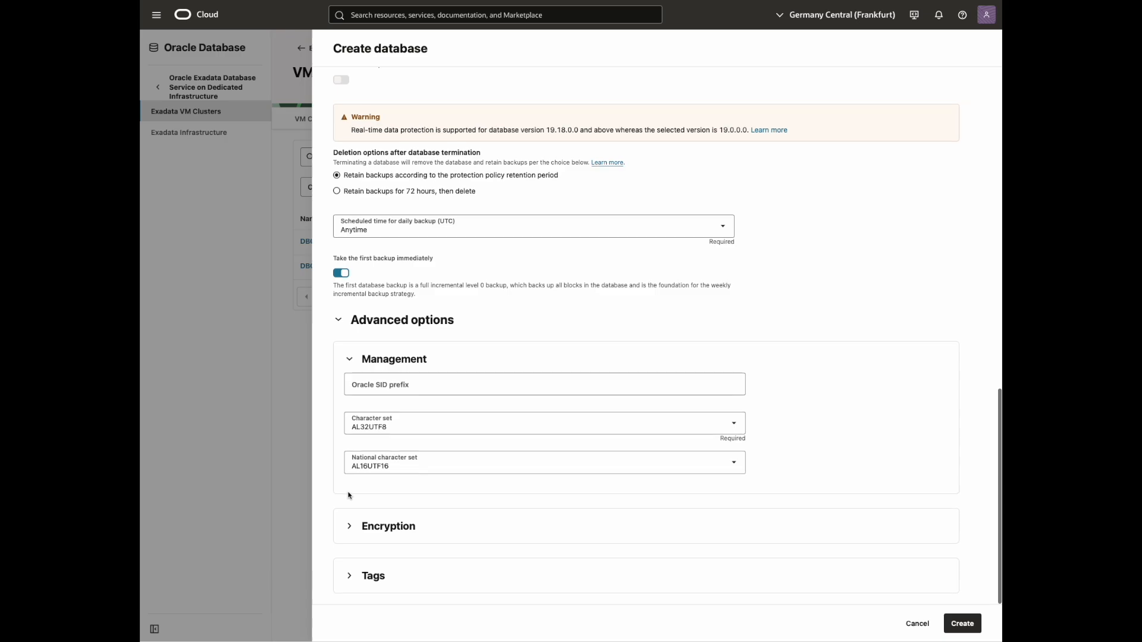
click(350, 527)
scroll(351, 530, down, 2)
click(701, 499)
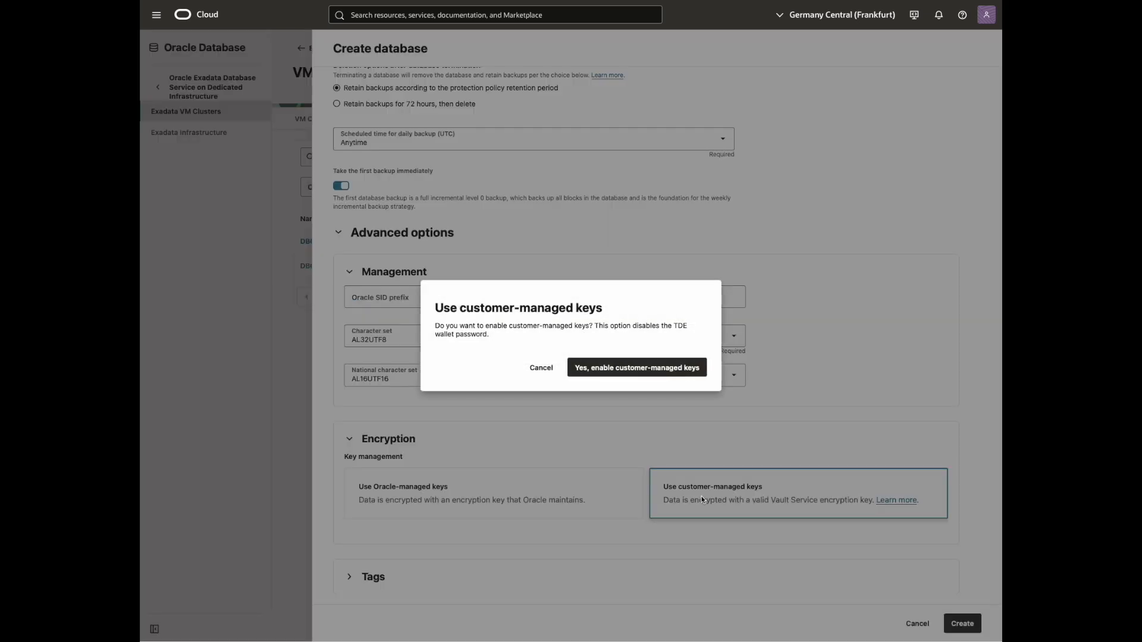
click(618, 370)
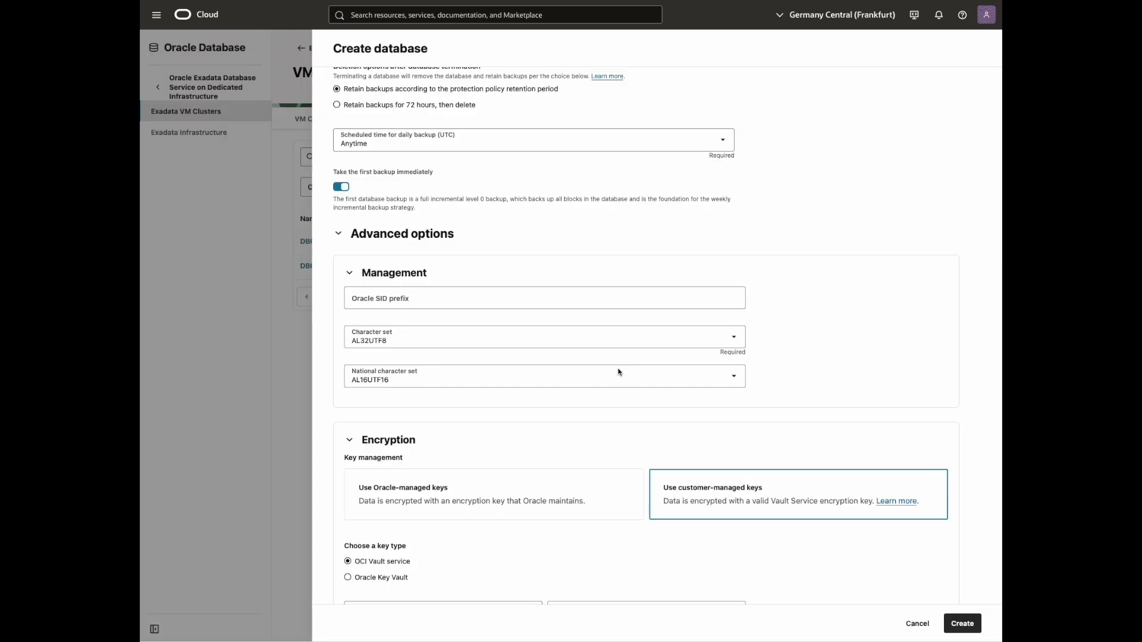
scroll(618, 372, down, 2)
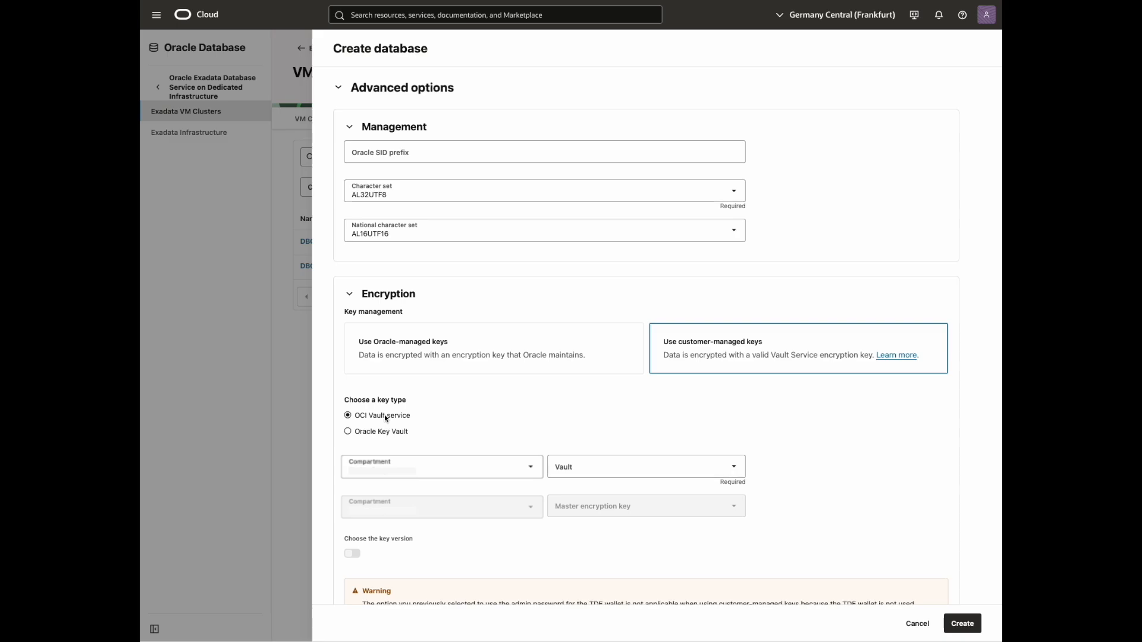
click(348, 433)
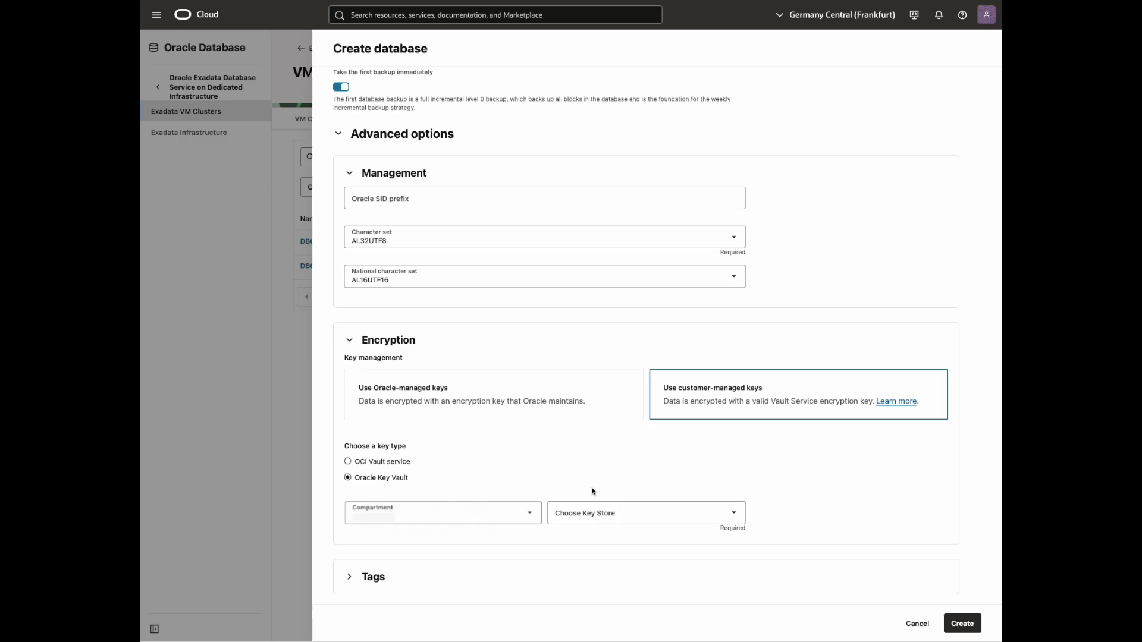
click(650, 510)
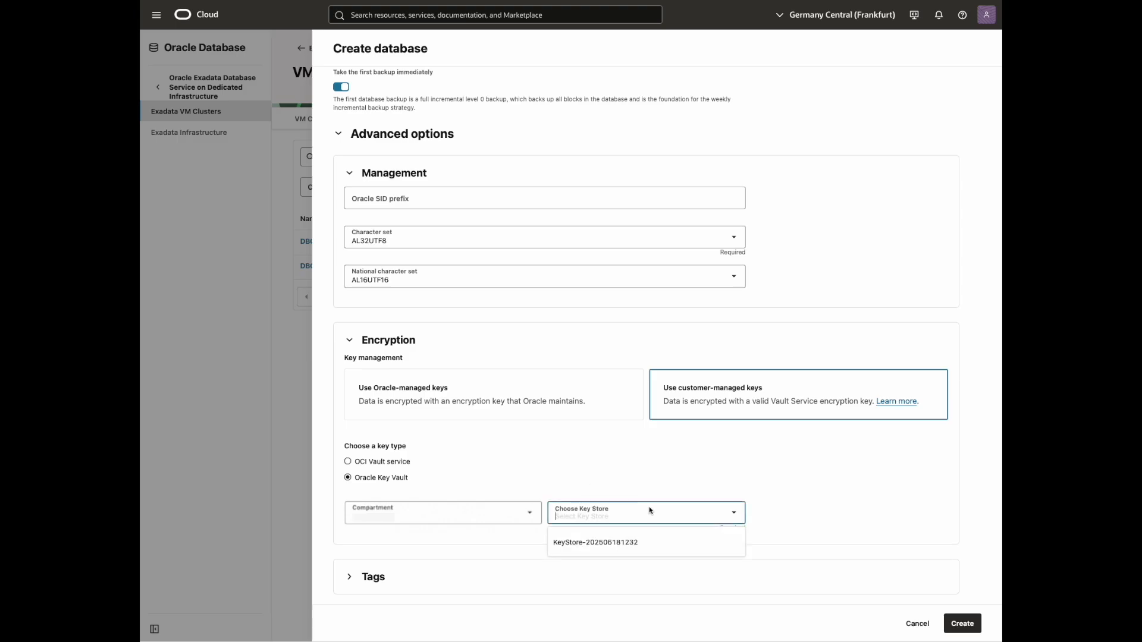
click(597, 541)
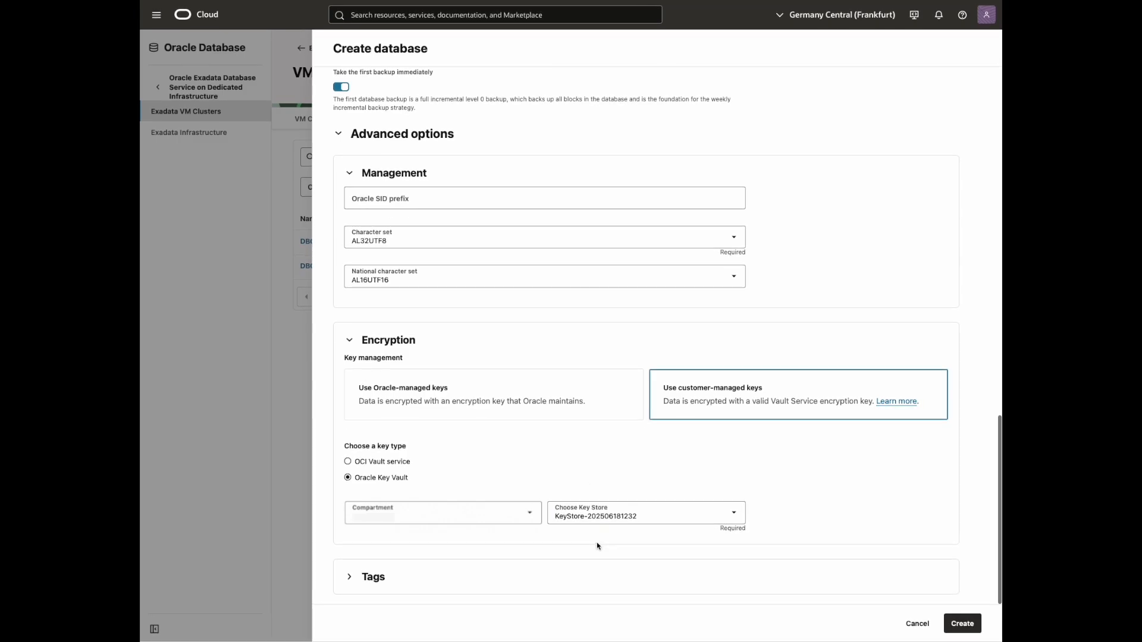
Check the administrator credential settings and disable automatic backups for the new database.
scroll(597, 546, up, 20)
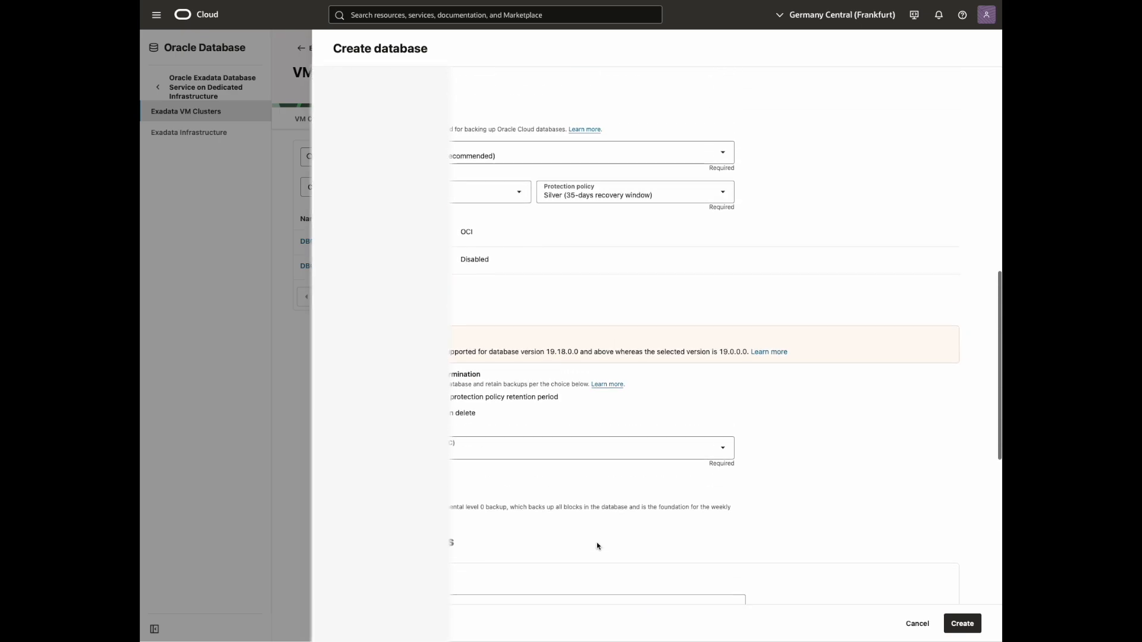
scroll(597, 546, up, 3)
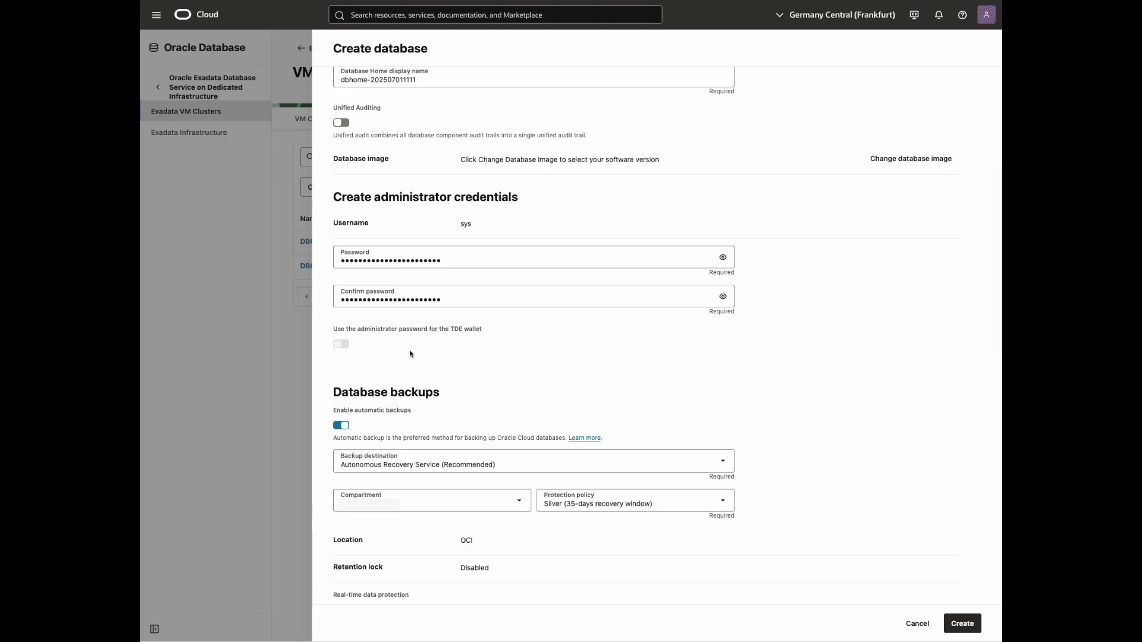
scroll(410, 354, down, 1)
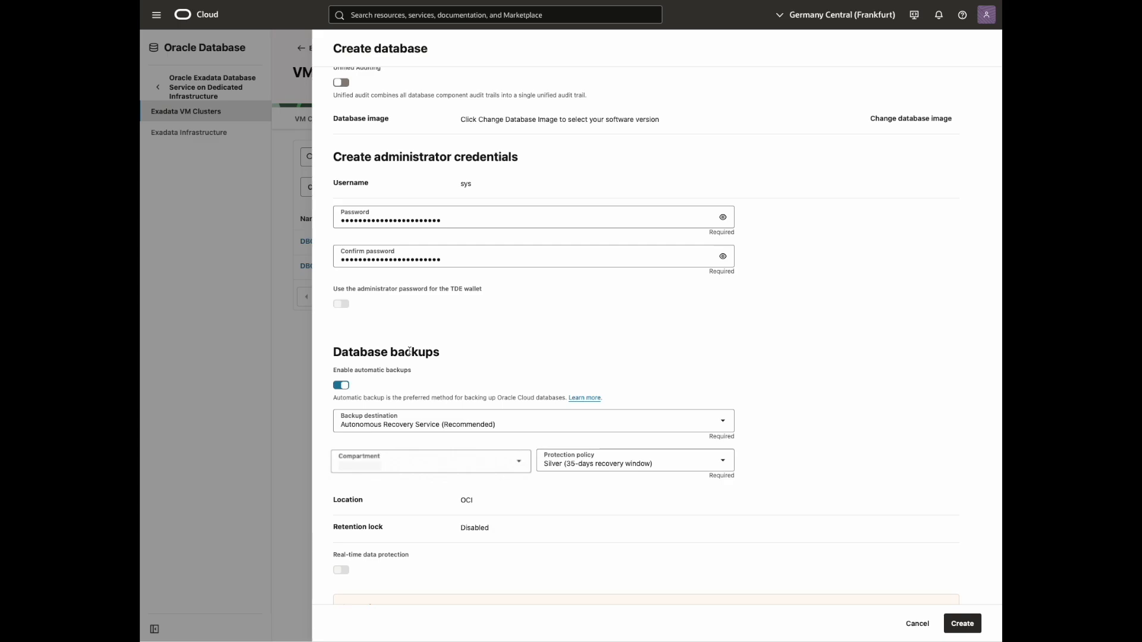
click(341, 386)
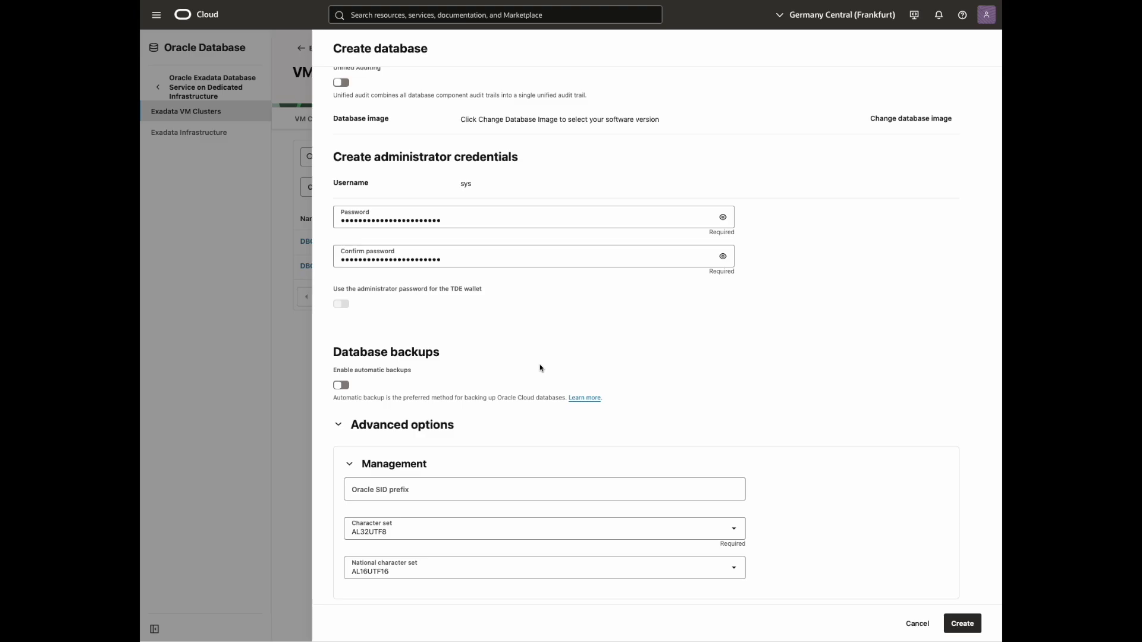
Submit the creation of database DB0701 and decline saving its password in the browser.
scroll(540, 368, down, 5)
click(971, 623)
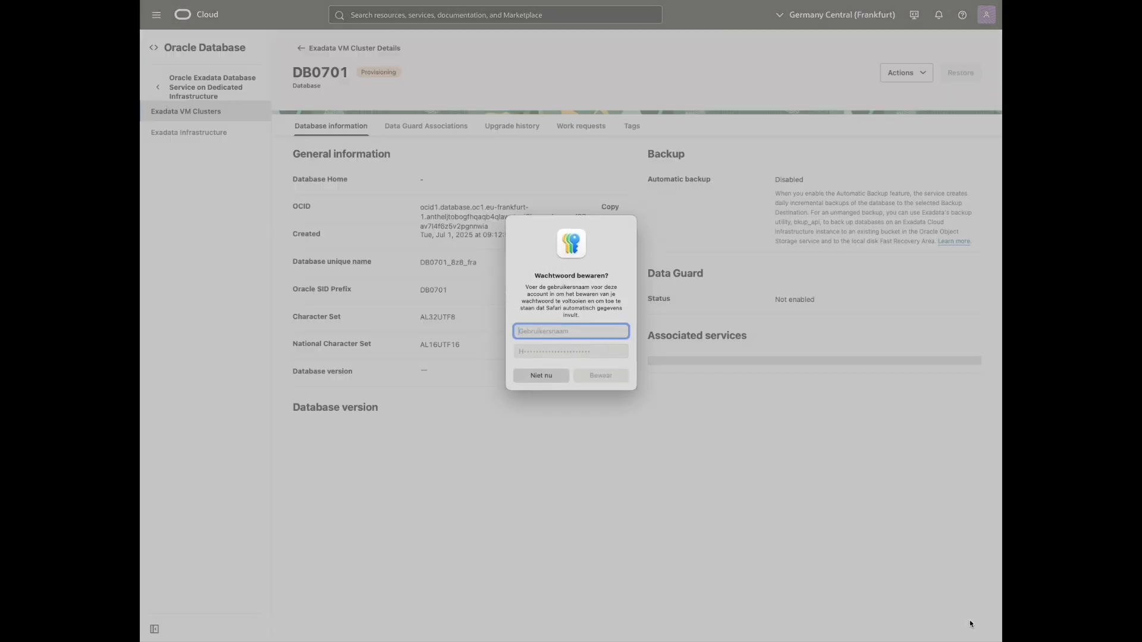
click(536, 376)
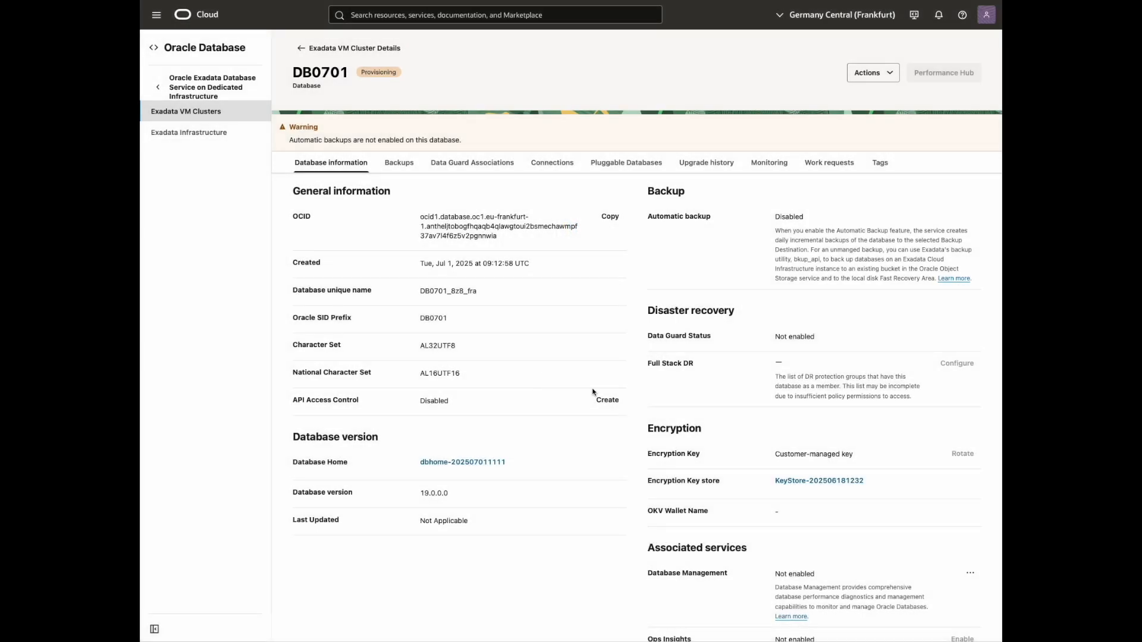
Review the details of database DB0701, including its encryption key, key store and OKV wallet name.
scroll(593, 394, down, 1)
scroll(593, 393, down, 2)
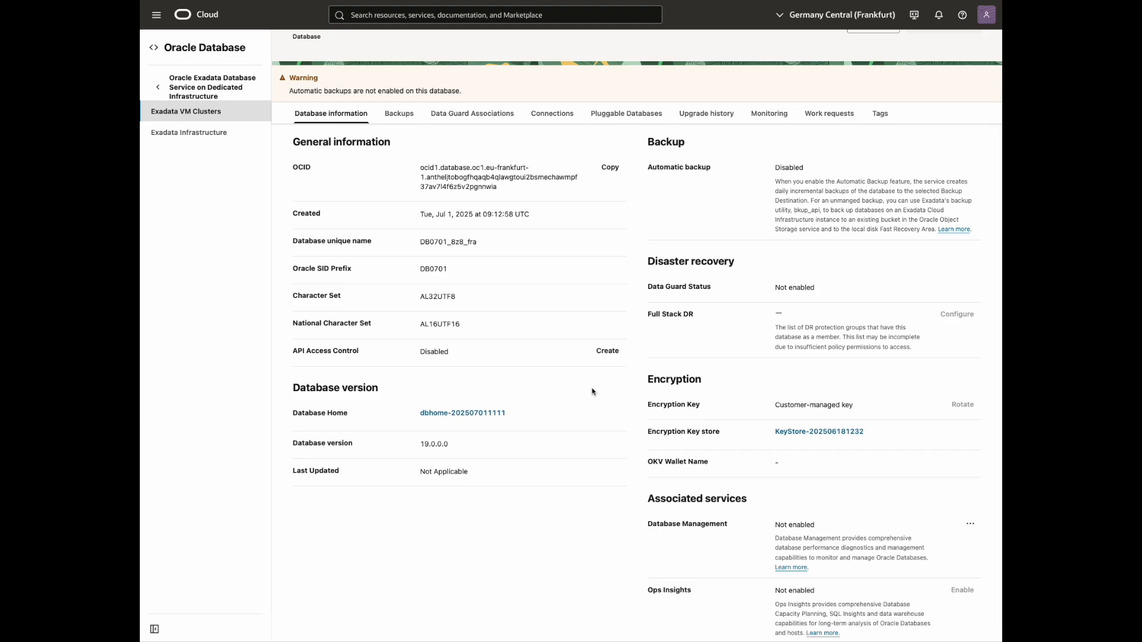
scroll(593, 392, down, 1)
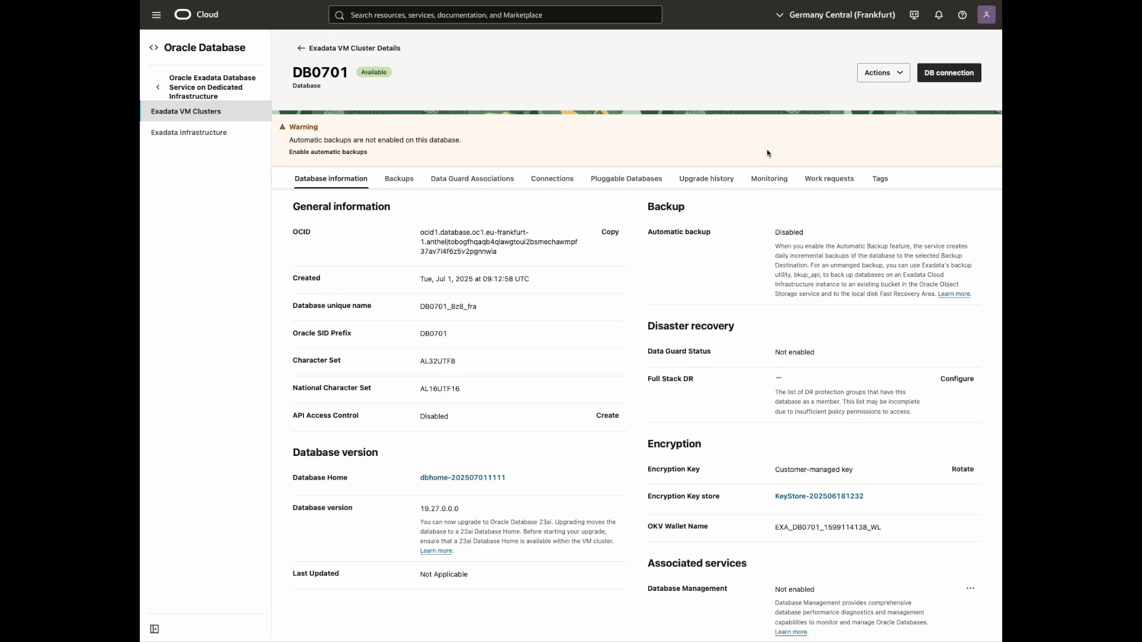
Switch to Oracle Key Vault and examine RESTADMIN's wallet creation, endpoint addition and default wallet entries in the All User Activity report.
click(778, 1)
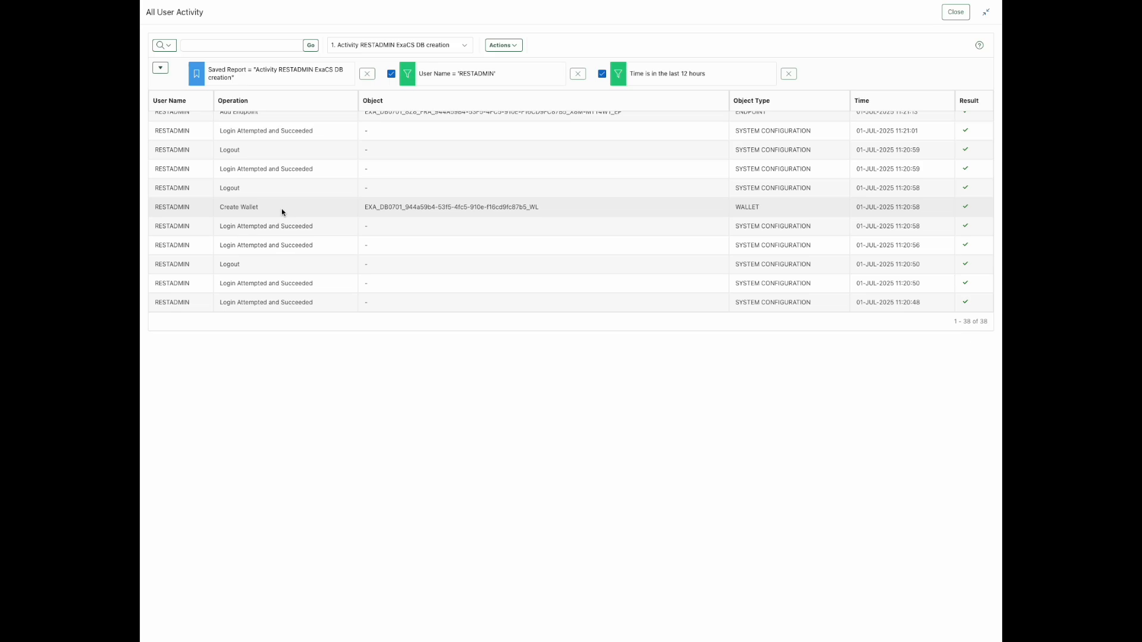
scroll(281, 208, up, 3)
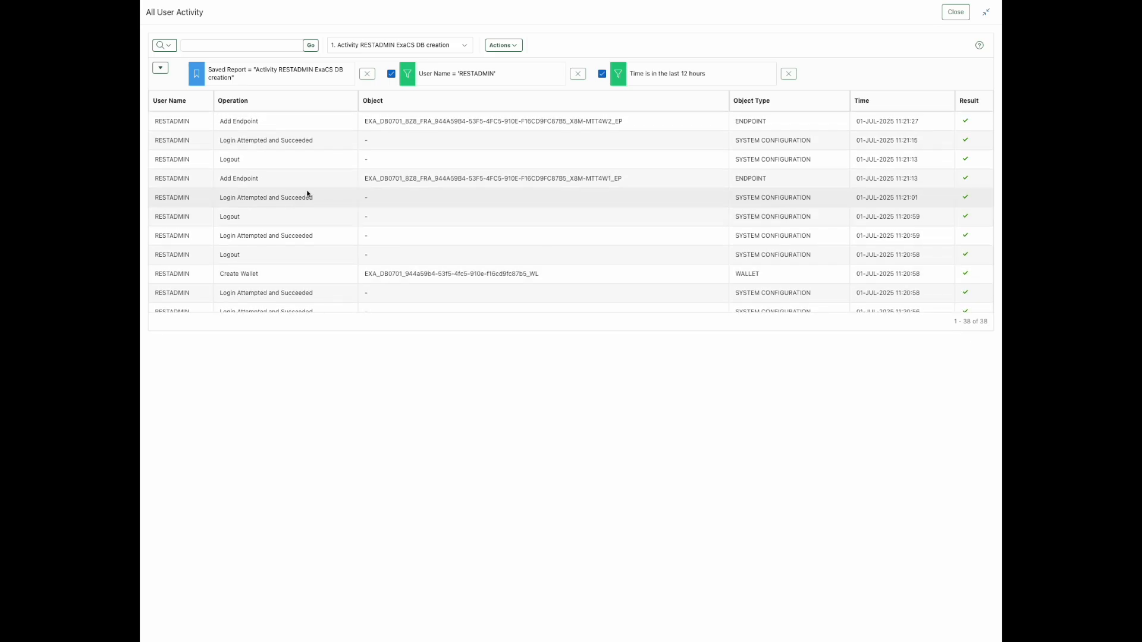
scroll(308, 193, up, 1)
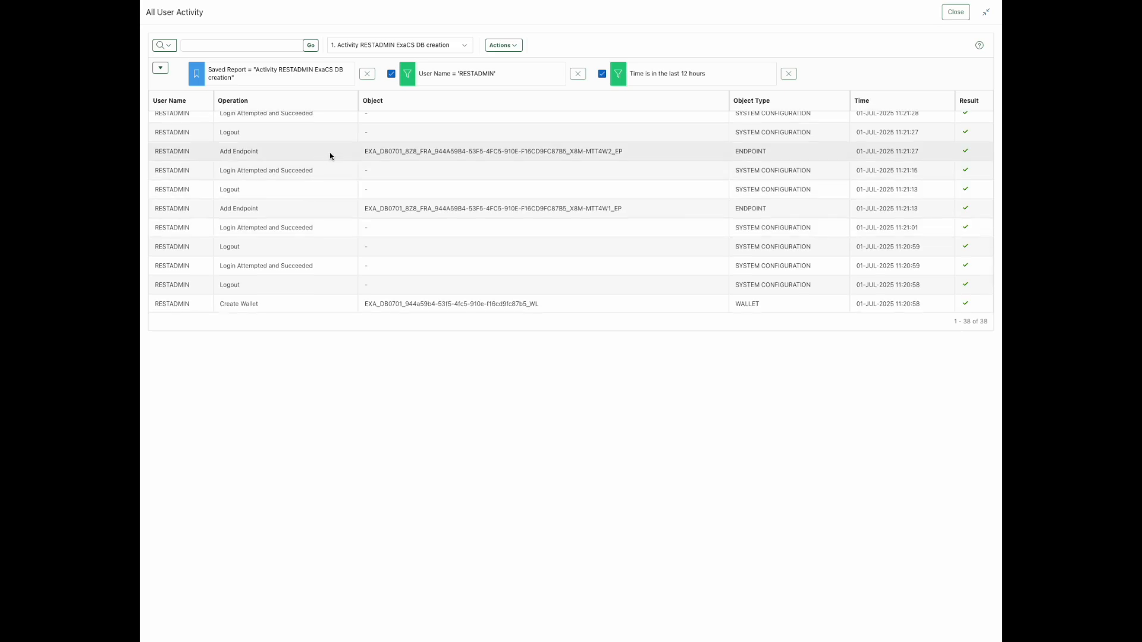
scroll(330, 156, up, 3)
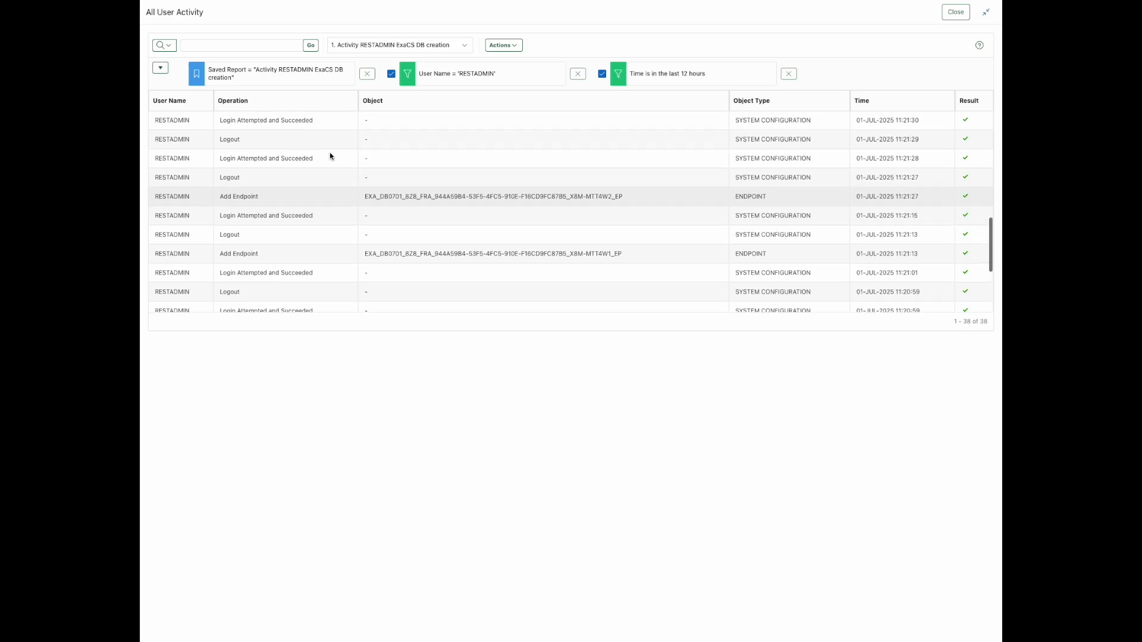
scroll(331, 157, up, 2)
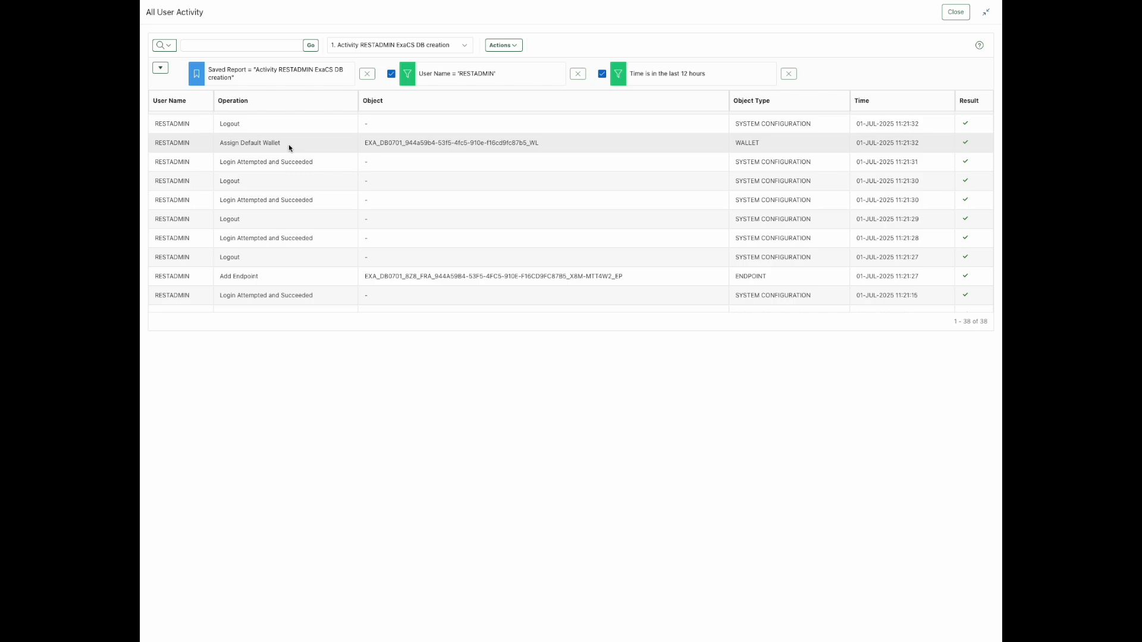
scroll(289, 147, up, 2)
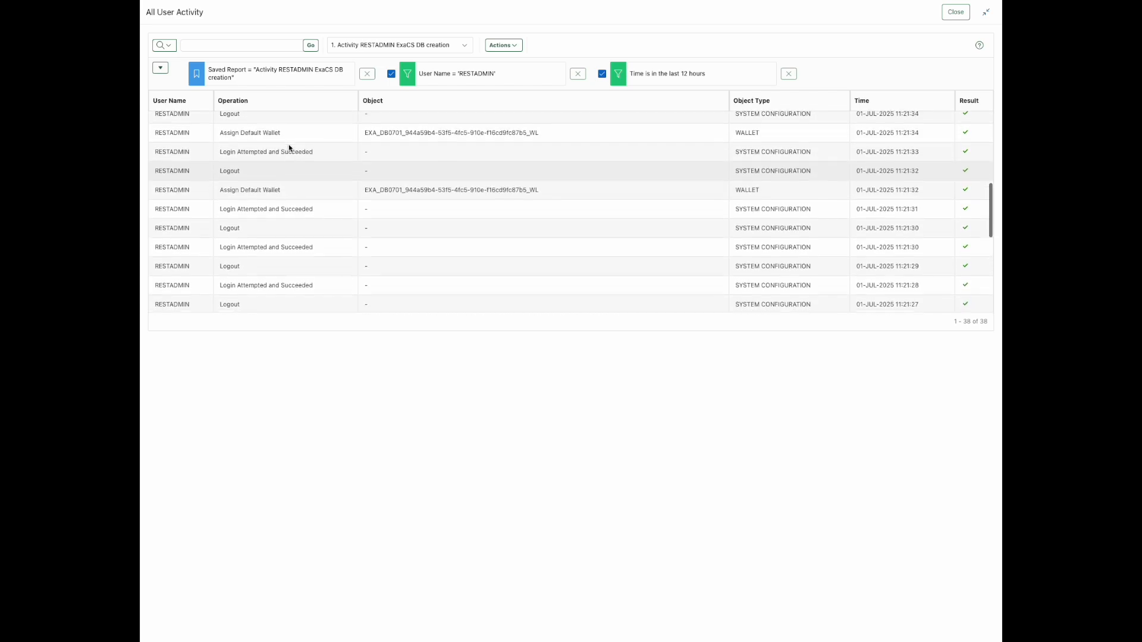
scroll(289, 147, up, 1)
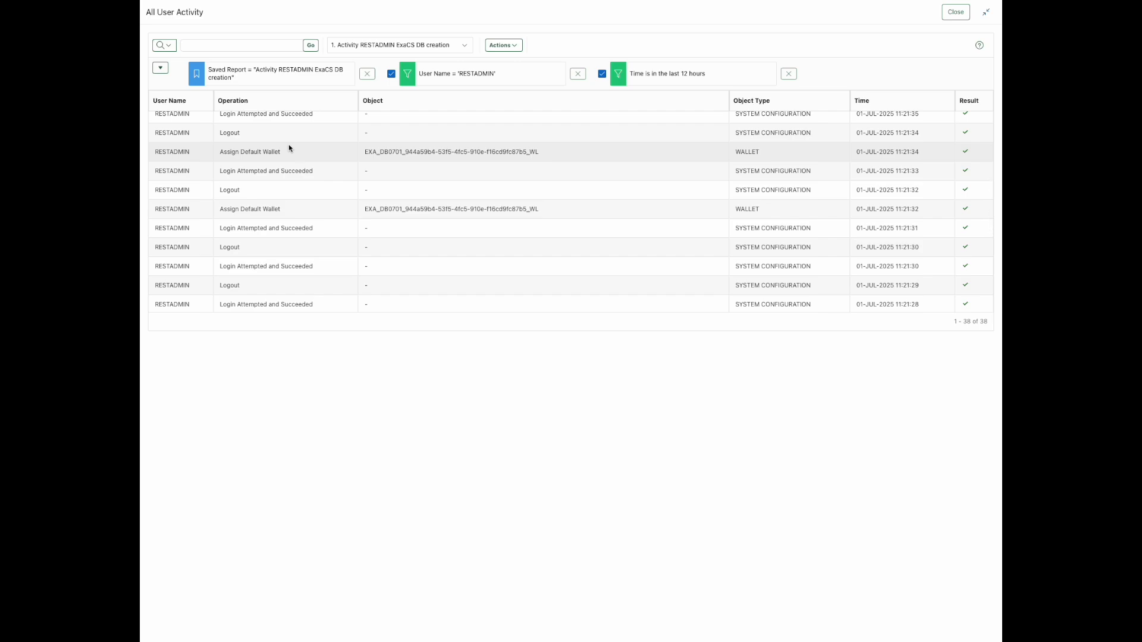
Examine the endpoint enrollment and most recent wallet entries in RESTADMIN's activity report, and close the report.
scroll(289, 148, up, 1)
scroll(288, 147, up, 2)
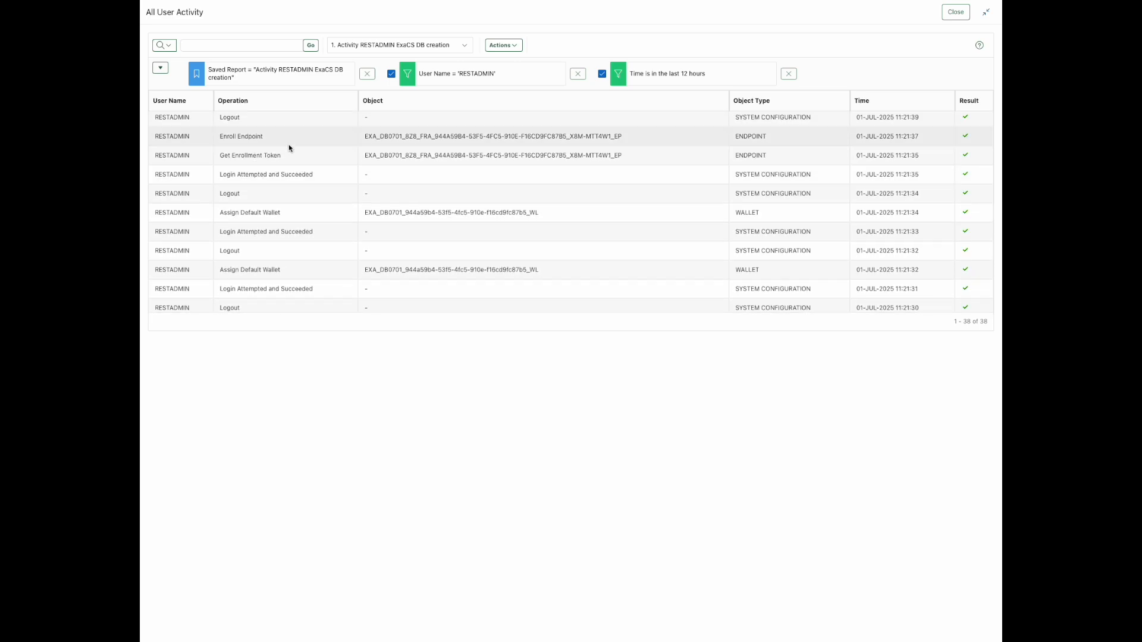
scroll(288, 147, up, 2)
scroll(289, 148, up, 2)
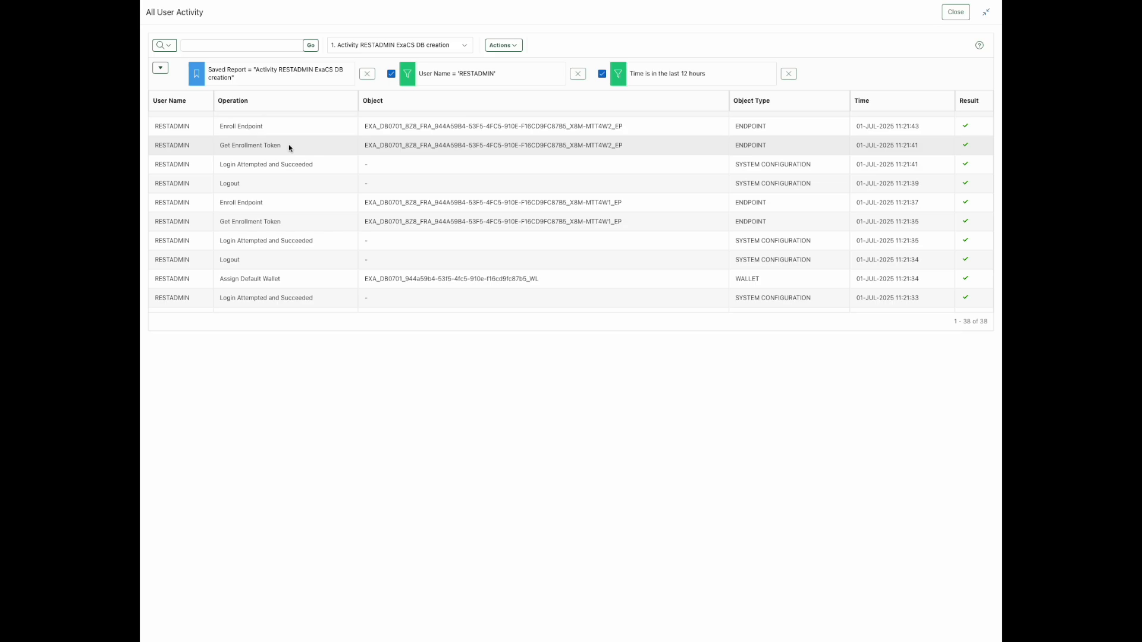
scroll(288, 144, up, 6)
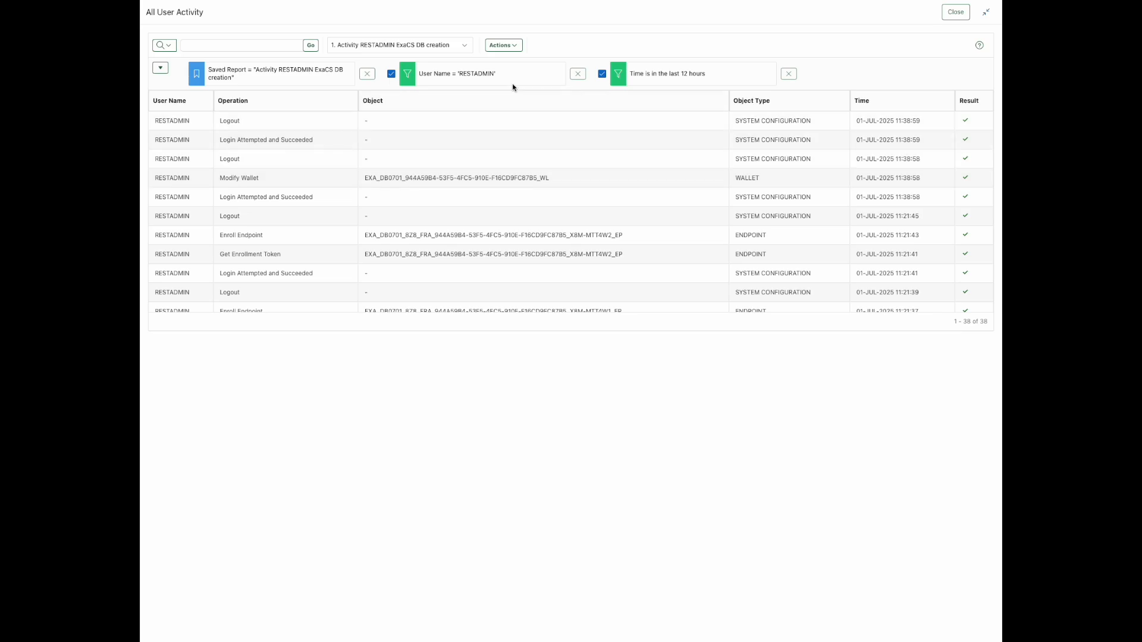
click(955, 12)
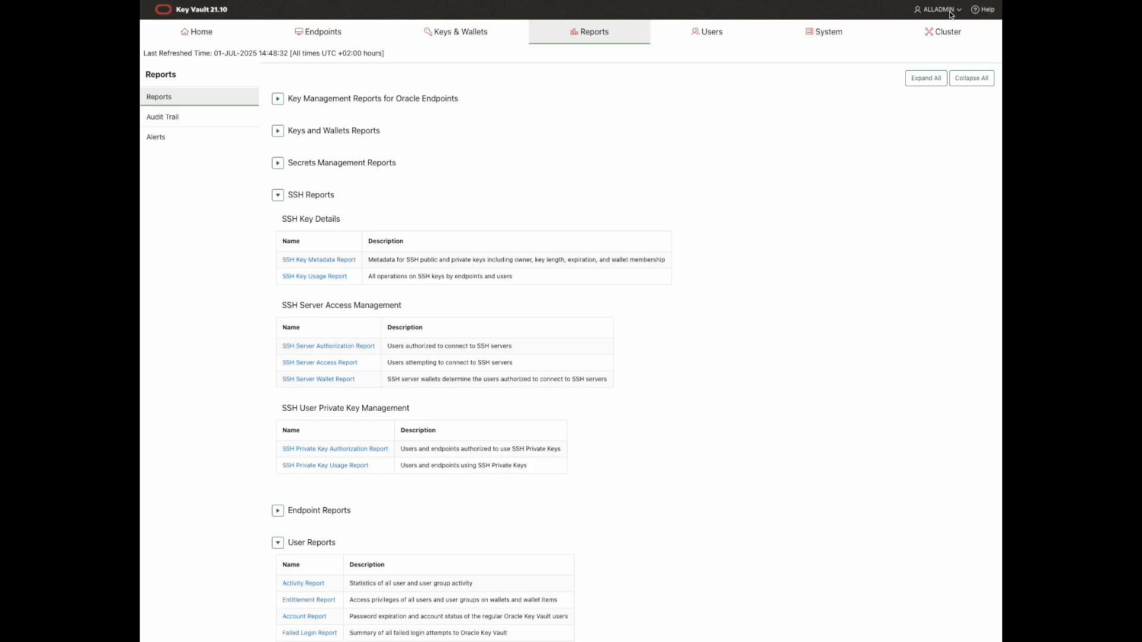
Examine the DB0701 endpoint for node x8m-mtt4w2, including its default wallet, wallet access and accessible wallet contents.
click(310, 32)
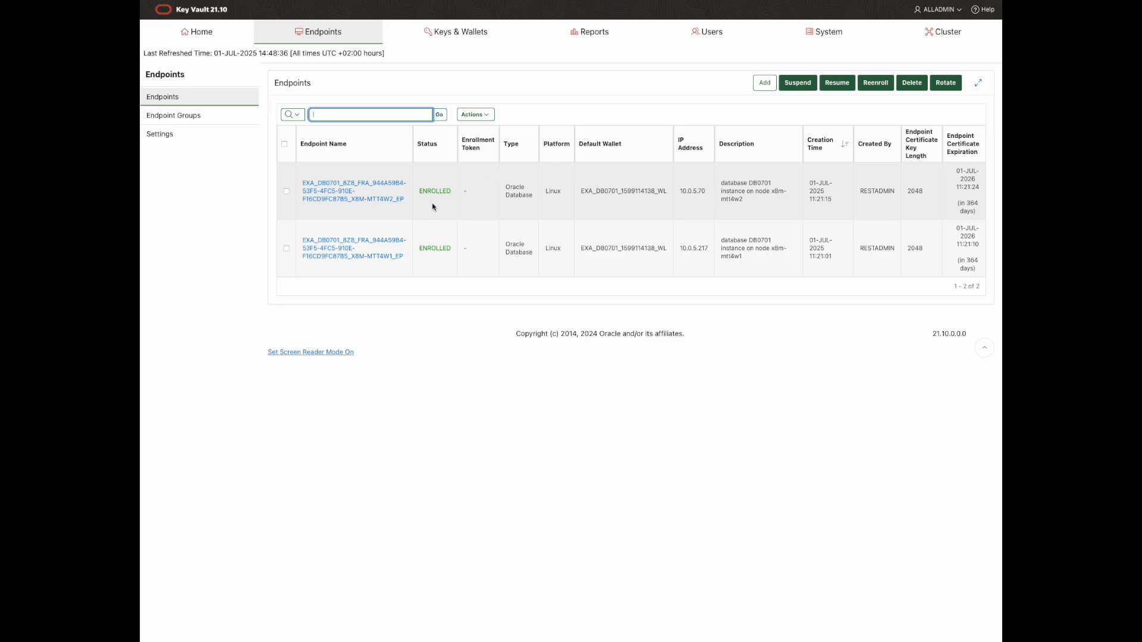
click(324, 191)
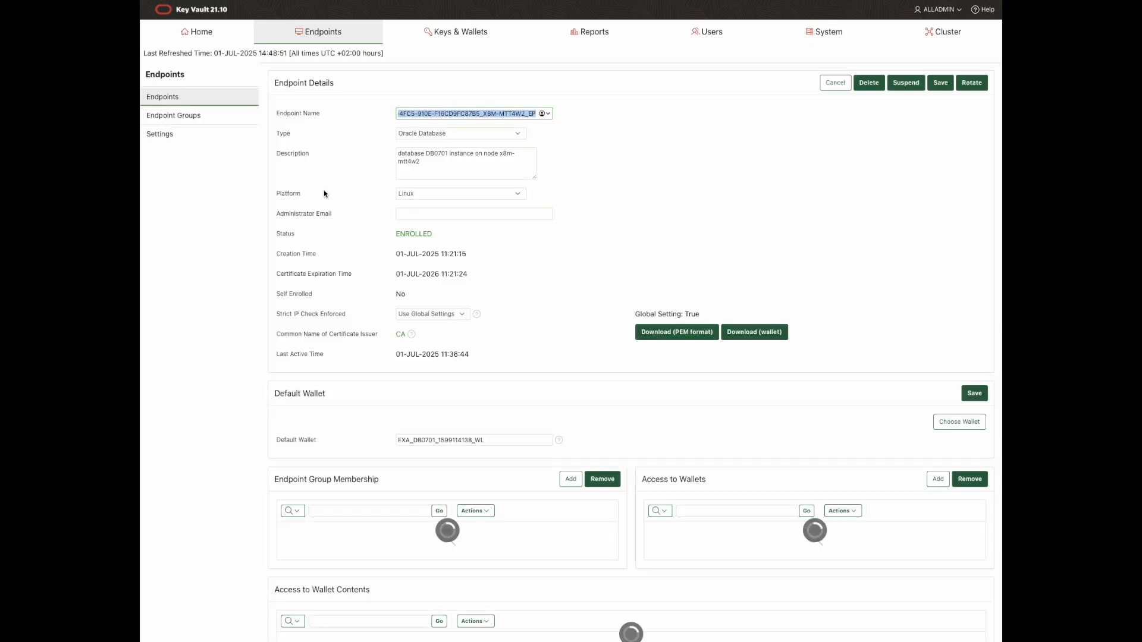
scroll(324, 193, down, 3)
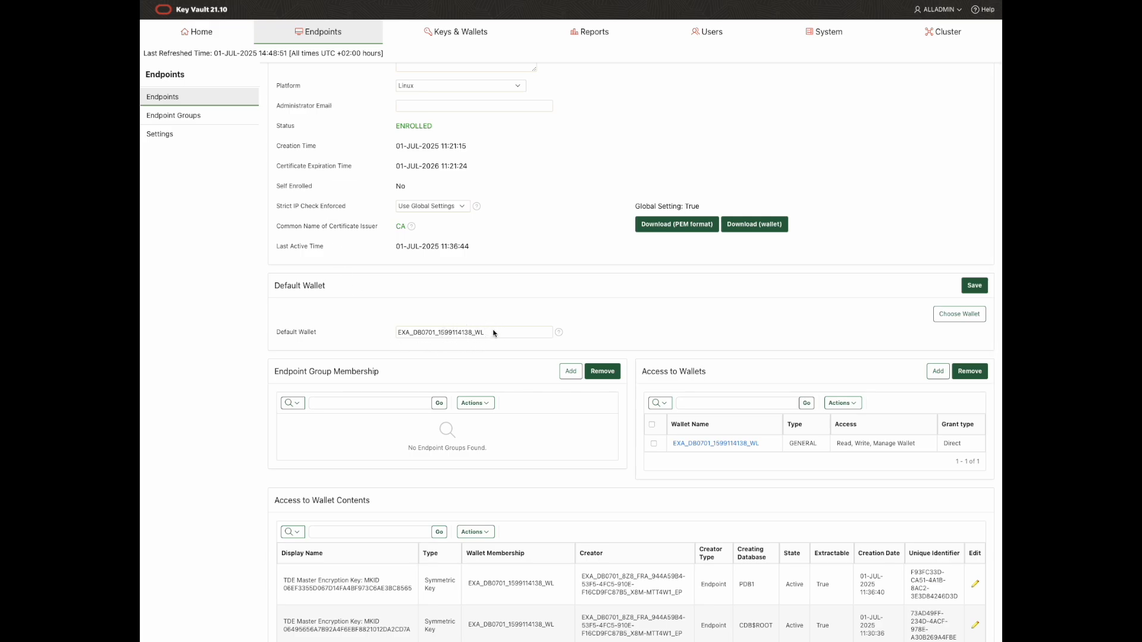
scroll(493, 334, down, 3)
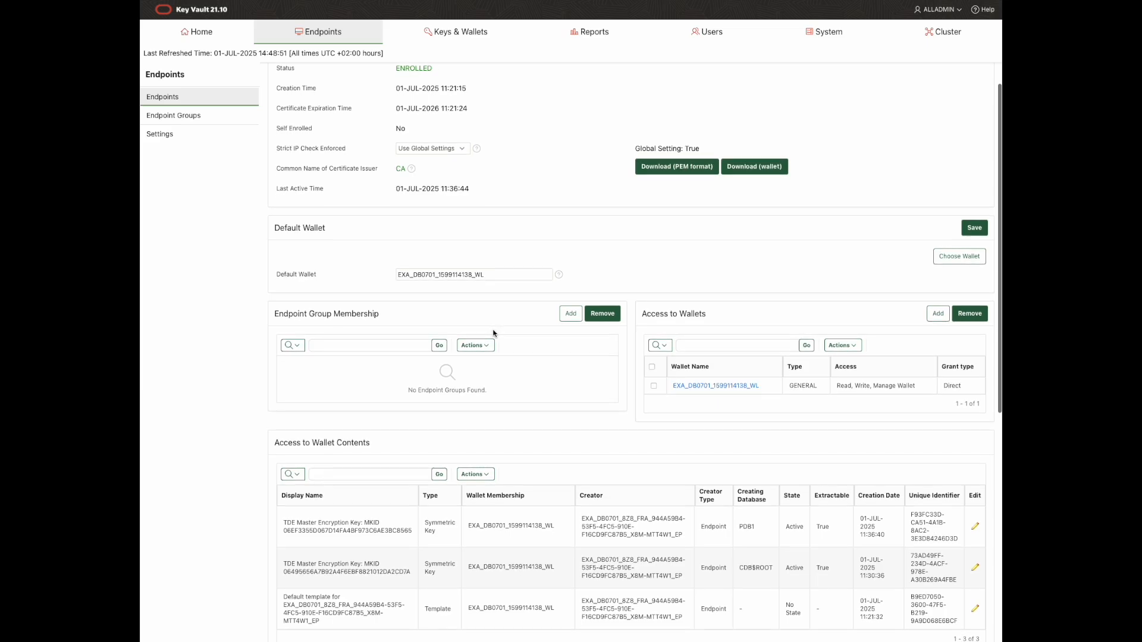